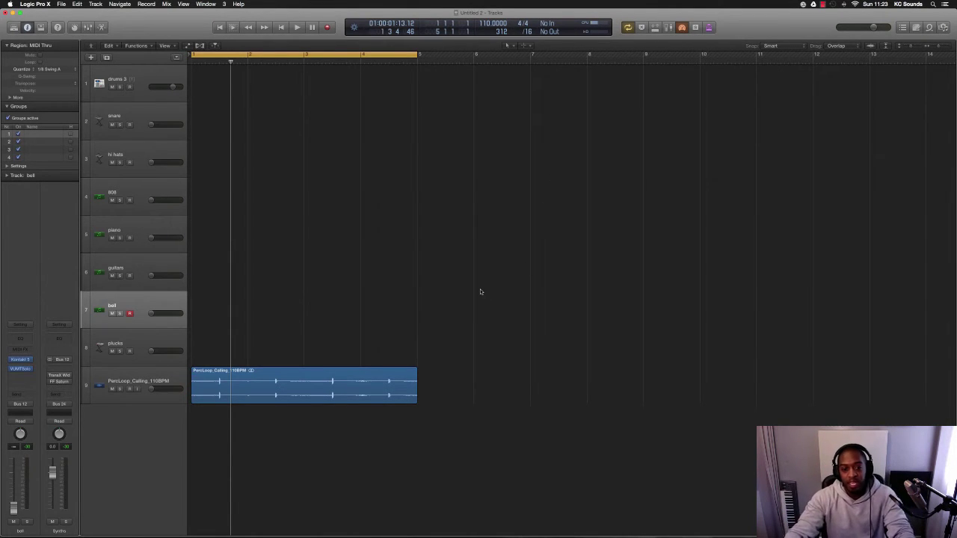
- Raise the volumes of the piano track and the PercLoop_Calling_110BPM track, and play the loop along with the piano
key("super+Right")
key("super+Right")
key("super+Right")
key("super+Right")
key("super+Right")
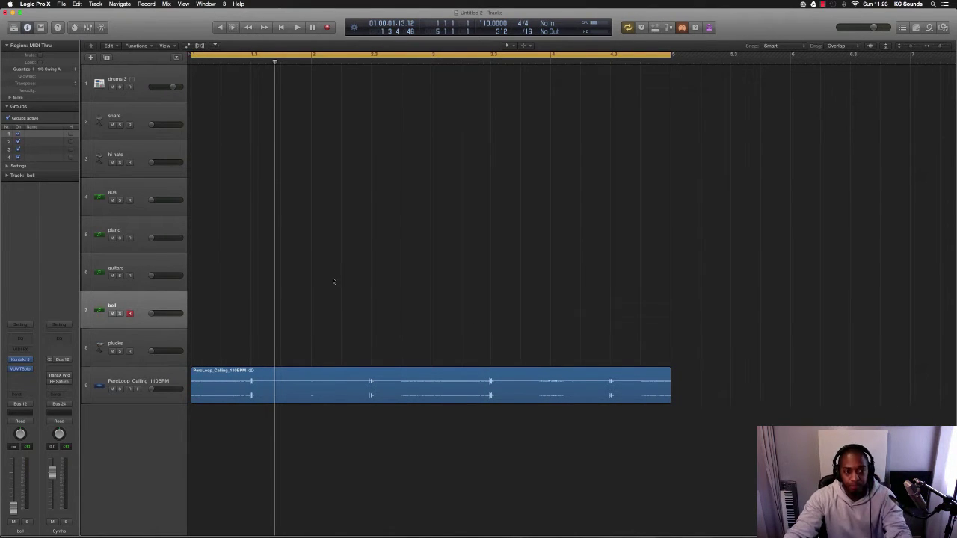
key("super+Right")
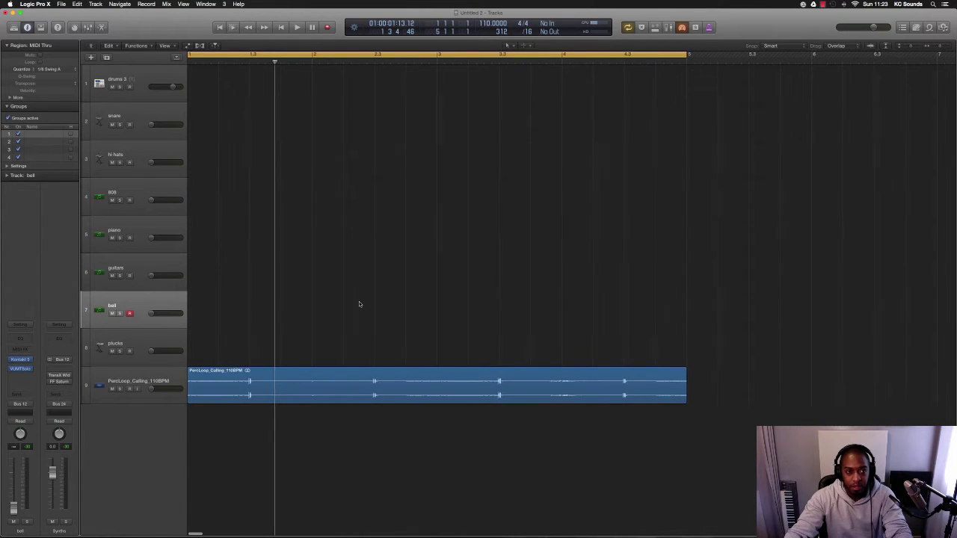
key("super+Right")
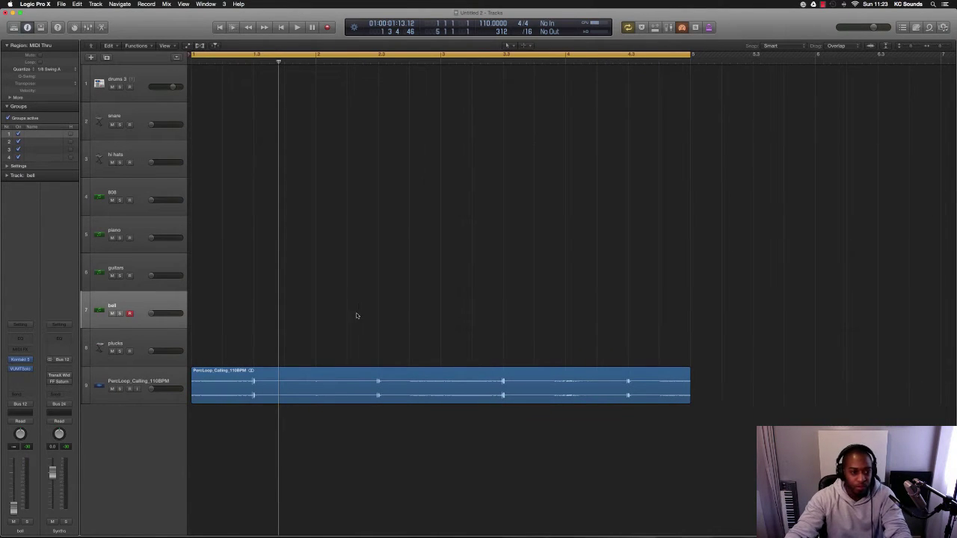
key("super+Down")
left_click(151, 249)
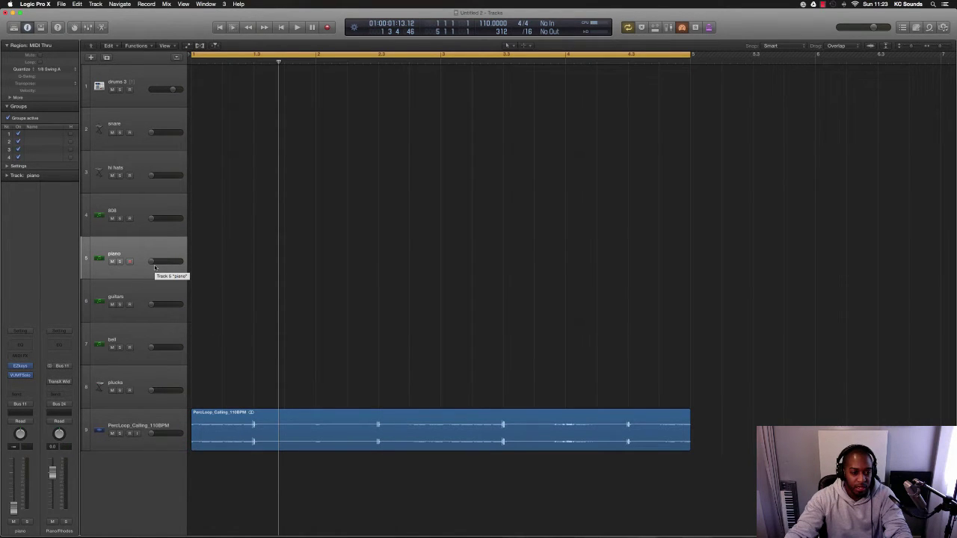
left_click_drag(153, 262, 165, 261)
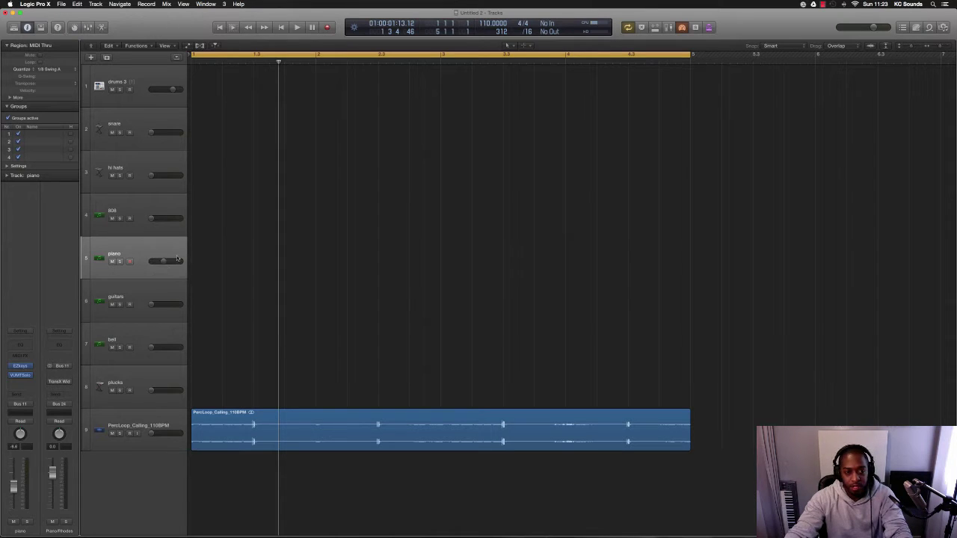
left_click_drag(153, 434, 162, 434)
key("space")
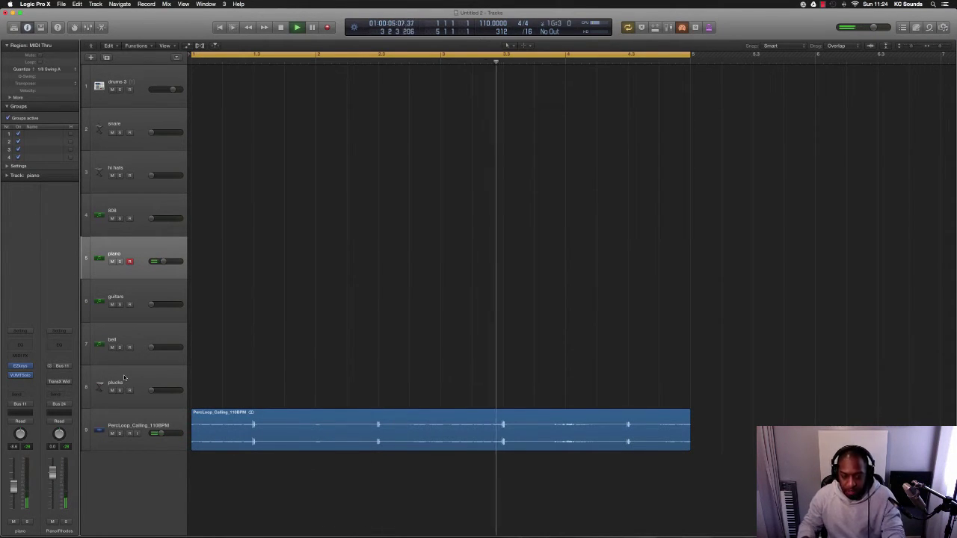
key("space")
- Copy the PercLoop_Calling_110BPM region to bar 5 and extend the cycle range to bar 9
key("super+Left")
left_click_drag(307, 417, 726, 442)
key("super+Left")
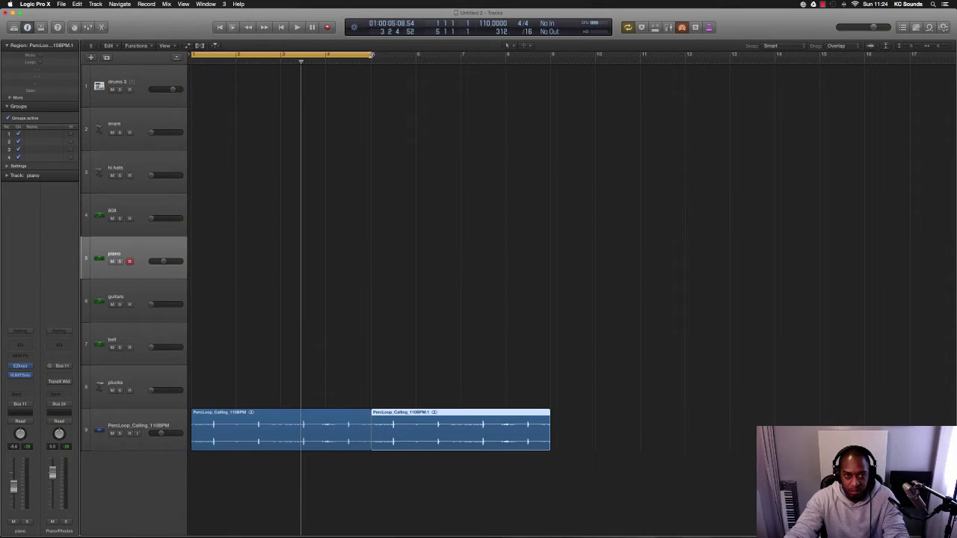
left_click_drag(372, 55, 551, 166)
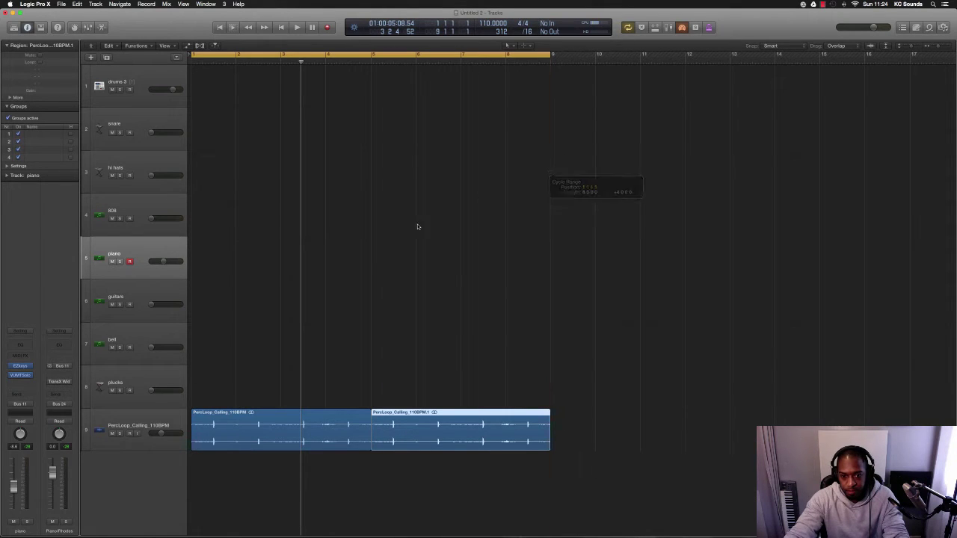
left_click(146, 416)
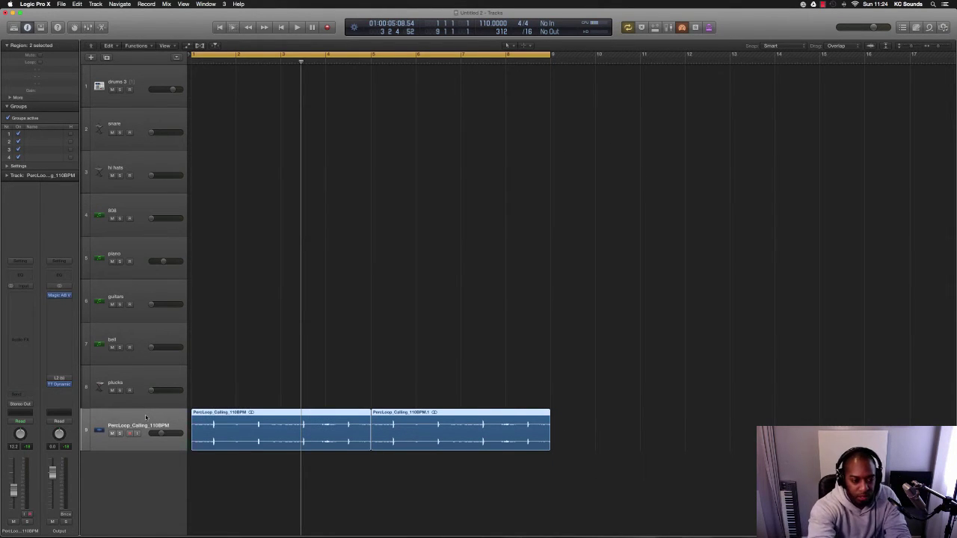
key("space")
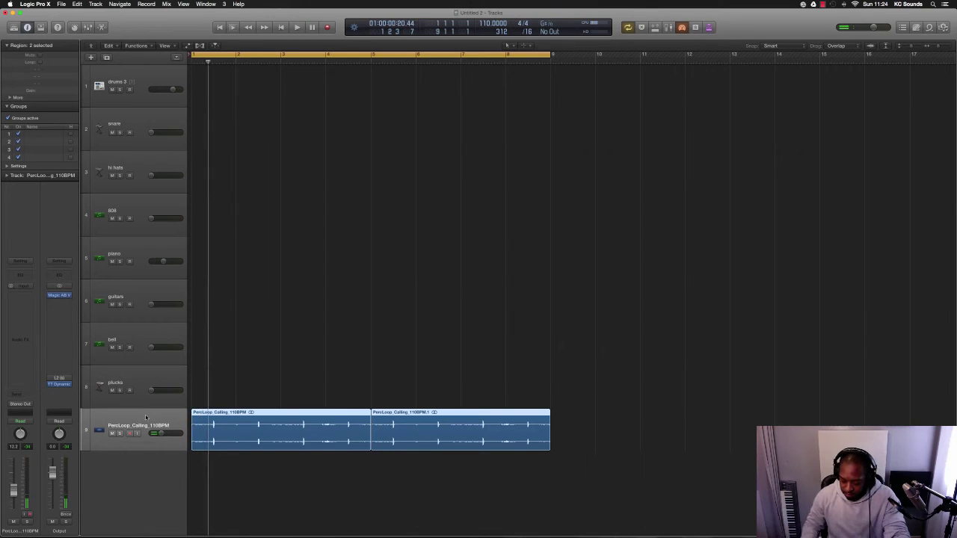
- Add a send from the piano track to Bus 7 (centre)
left_click(130, 248)
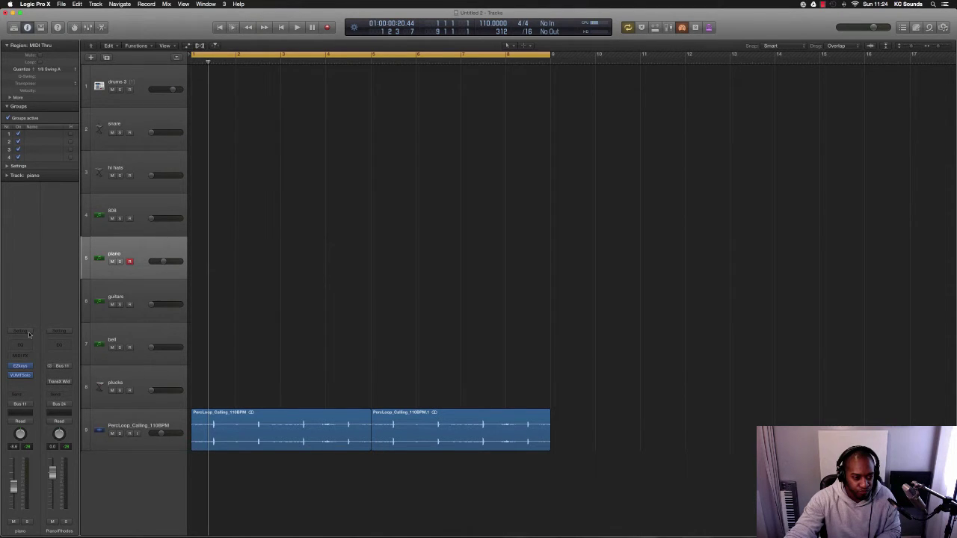
left_click(22, 397)
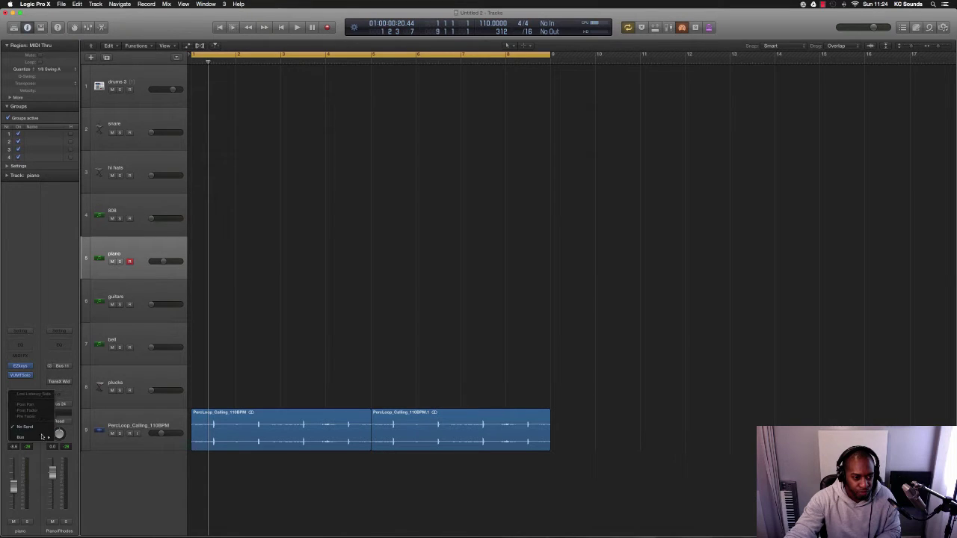
mouse_move(44, 437)
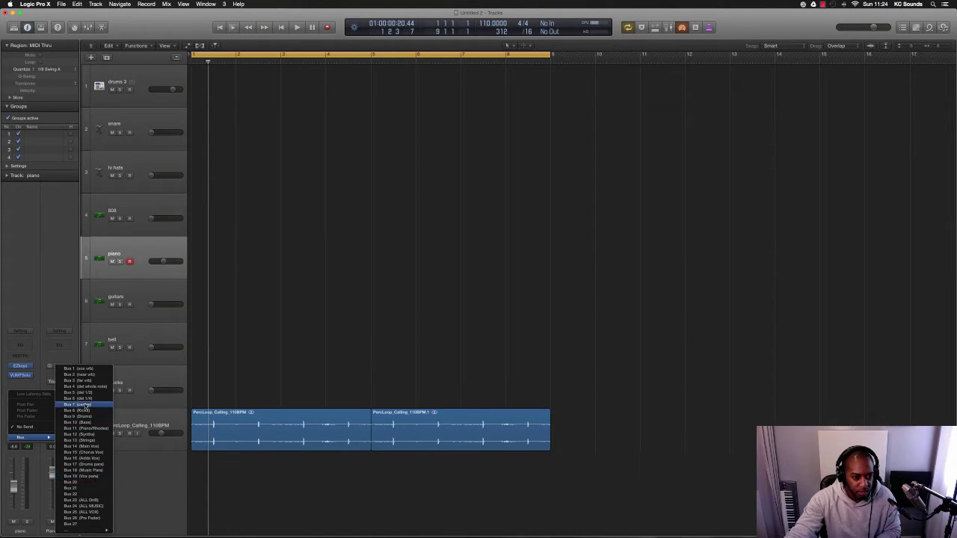
left_click(84, 429)
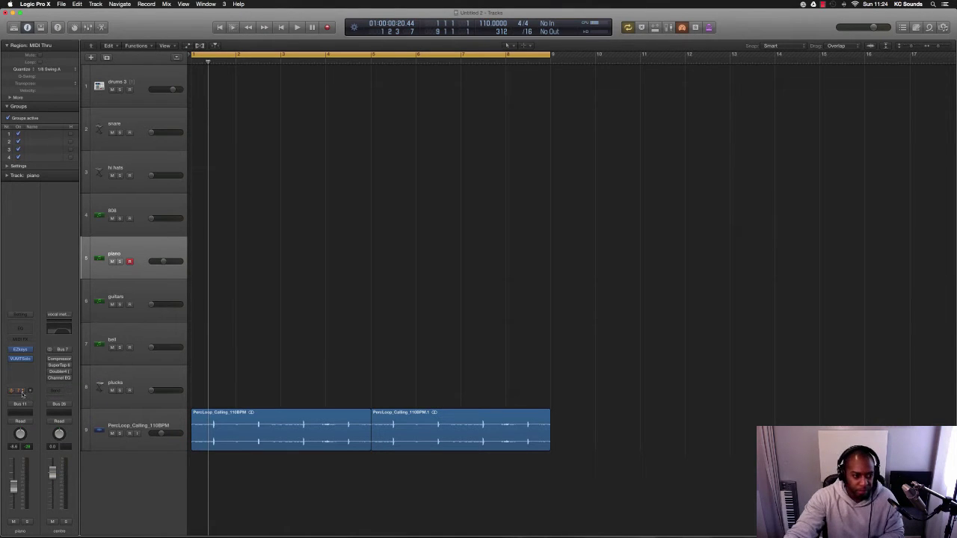
- Load the Vox Doubler (WAVES) user setting on the Bus 7 channel strip and audition the piano with Low Latency Mode temporarily off
left_click(66, 316)
mouse_move(104, 398)
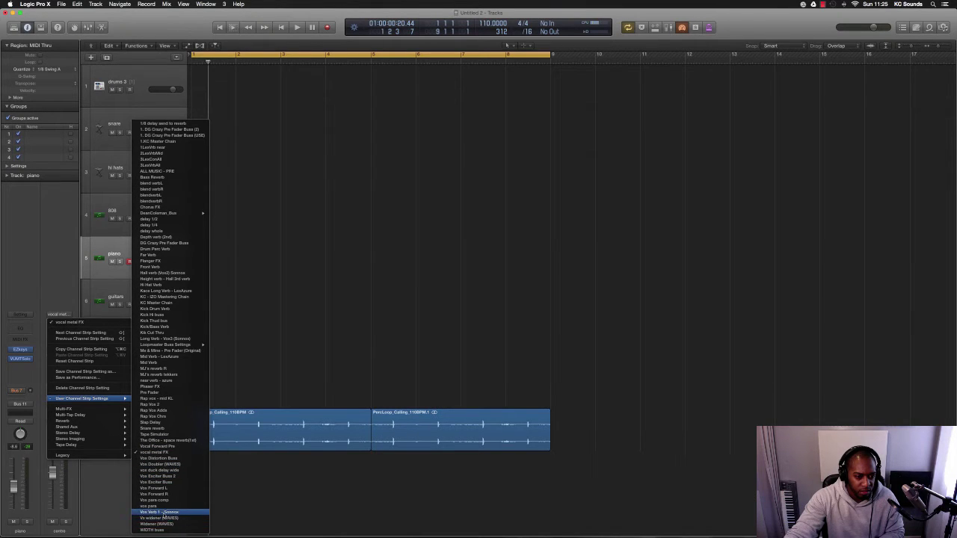
left_click(168, 465)
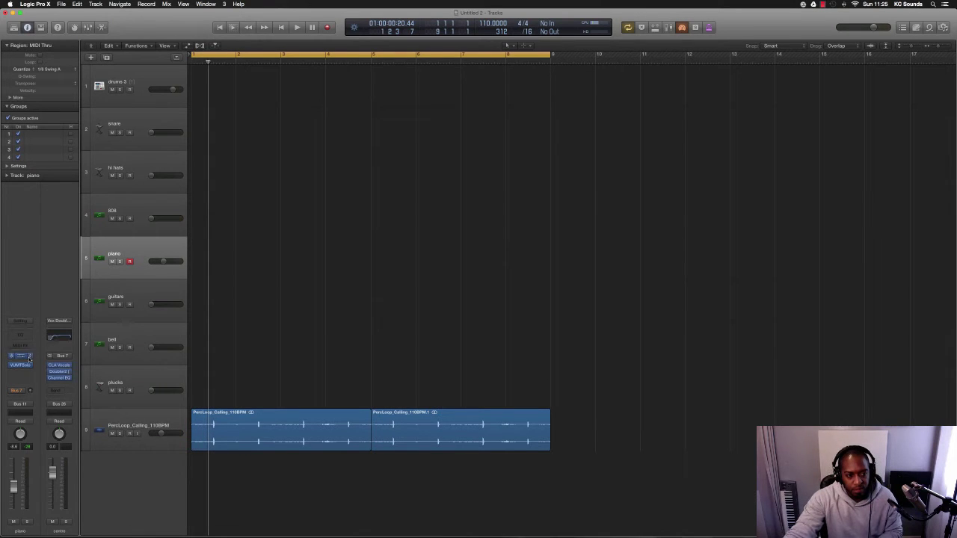
left_click(681, 28)
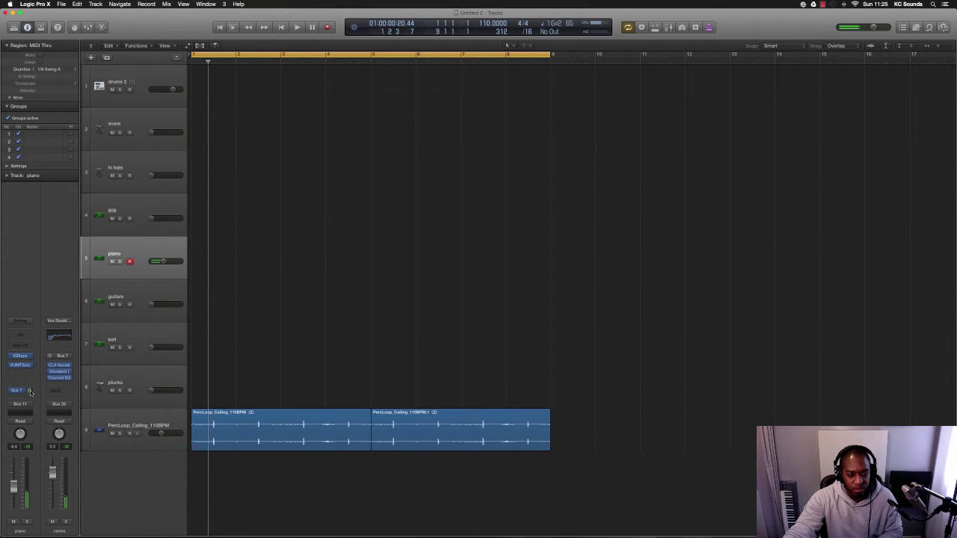
left_click(681, 27)
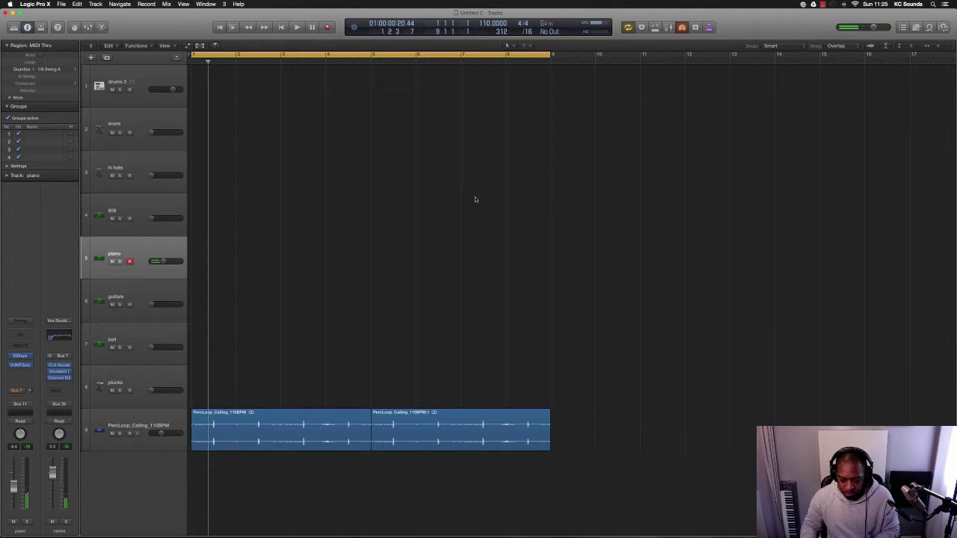
key("r")
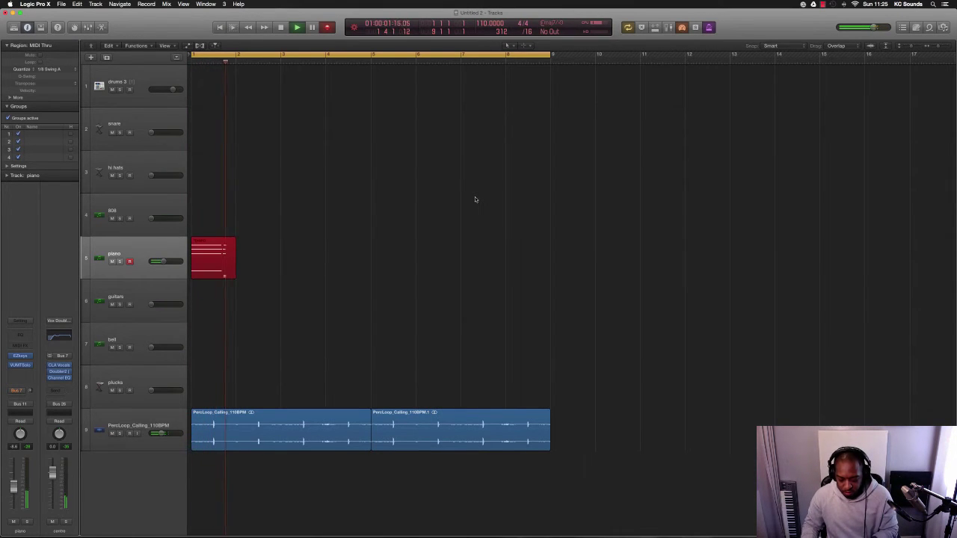
key("space")
key("super+z")
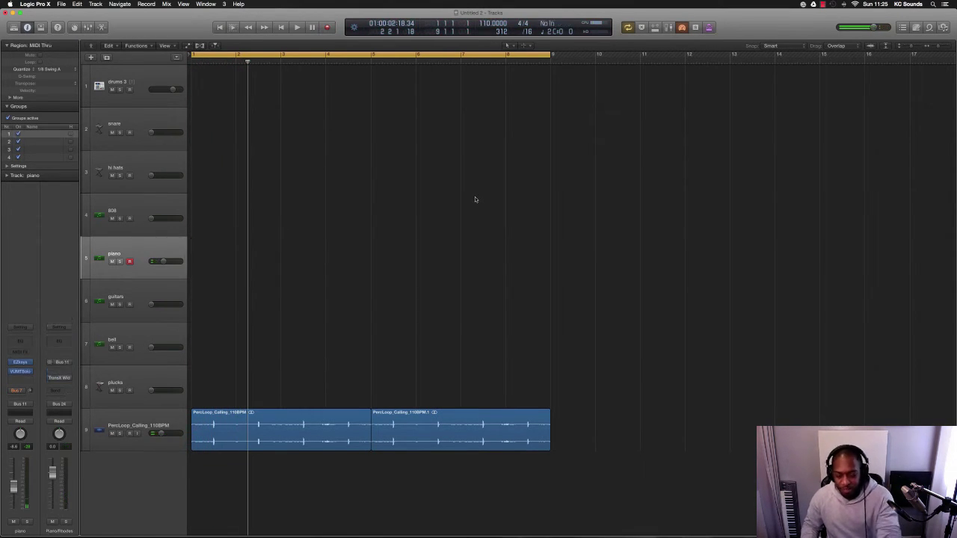
key("r")
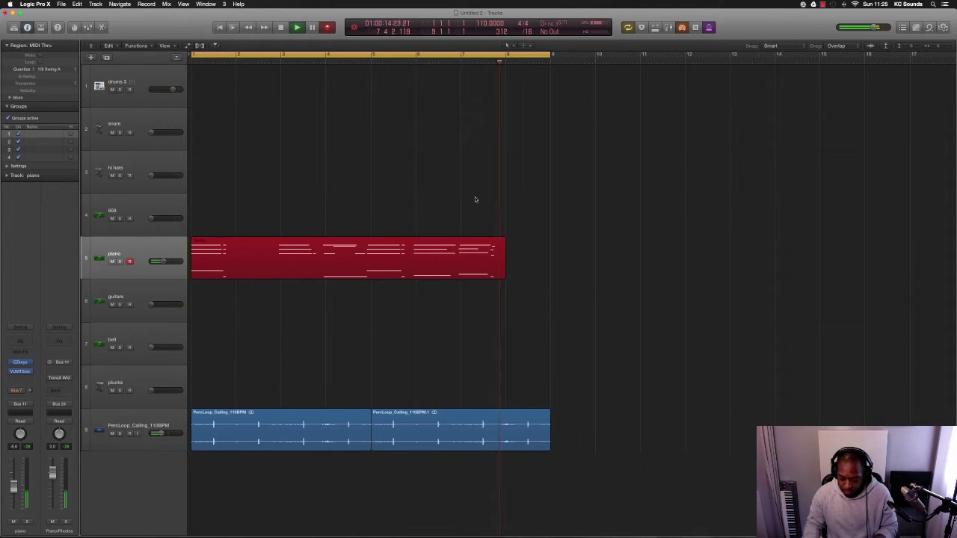
key("space")
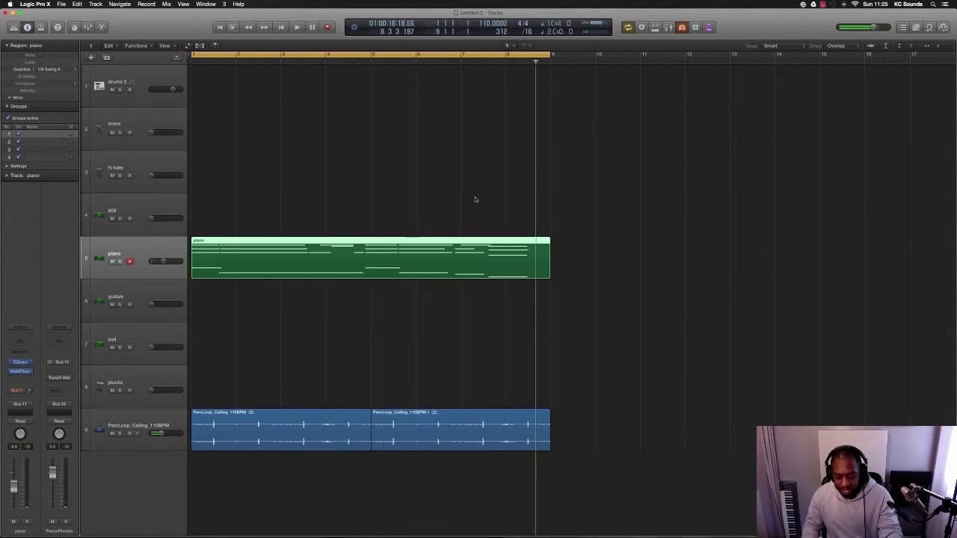
key("Return")
key("Delete")
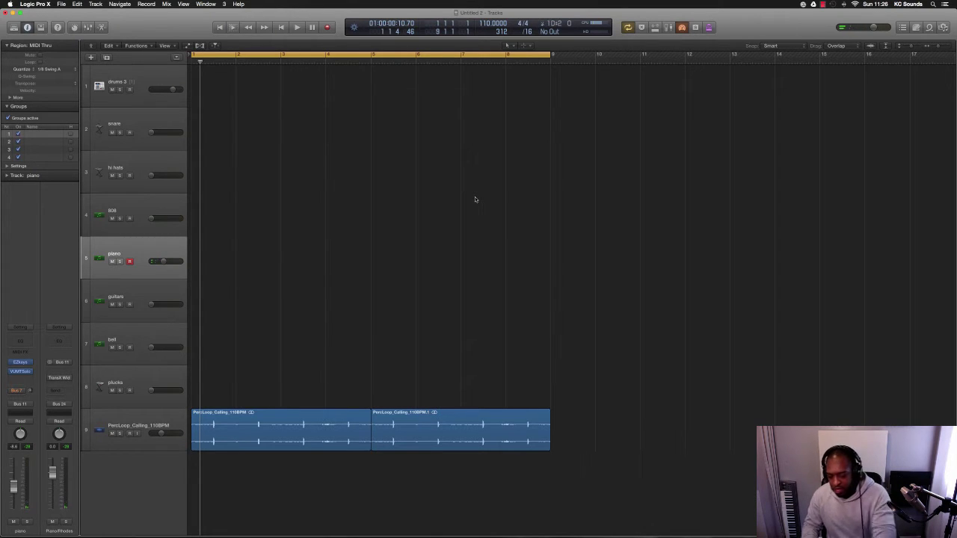
- Record an eight-bar chord part on the piano track from bar 1 and start playing it back
key("r")
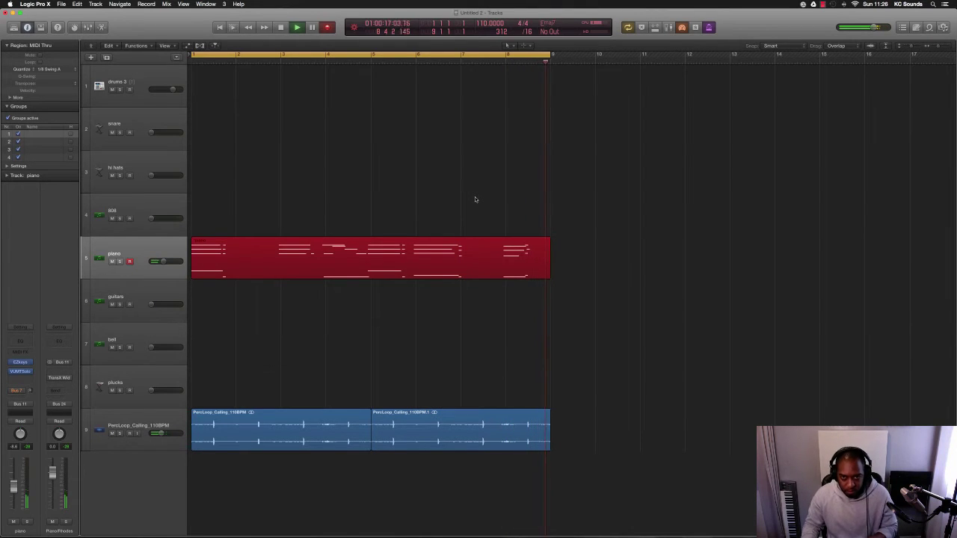
key("space")
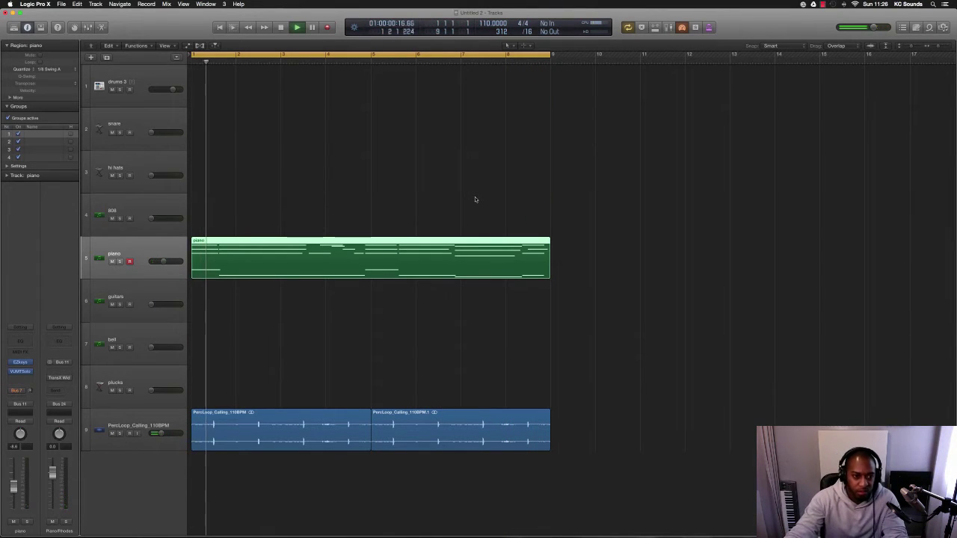
key("space")
- Align the piano part's first four-note chord to the start of bar 1, shorten its note ends before the second chord, and play it
double_click(338, 270)
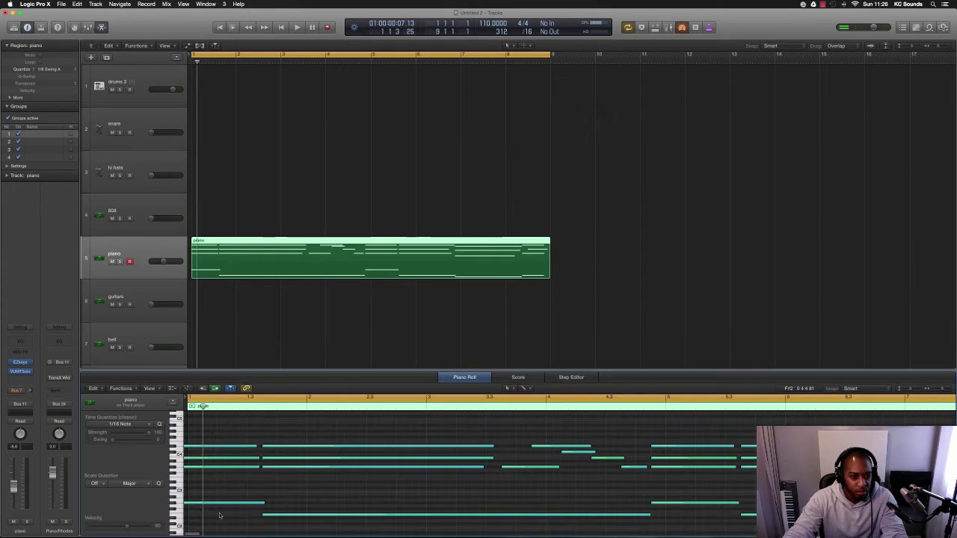
left_click_drag(237, 521, 188, 447)
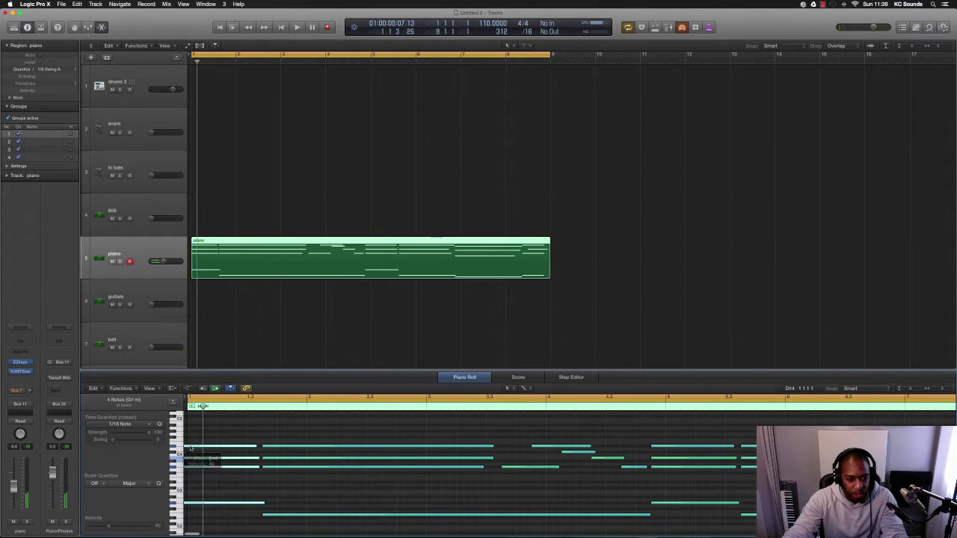
left_click_drag(191, 448, 220, 459)
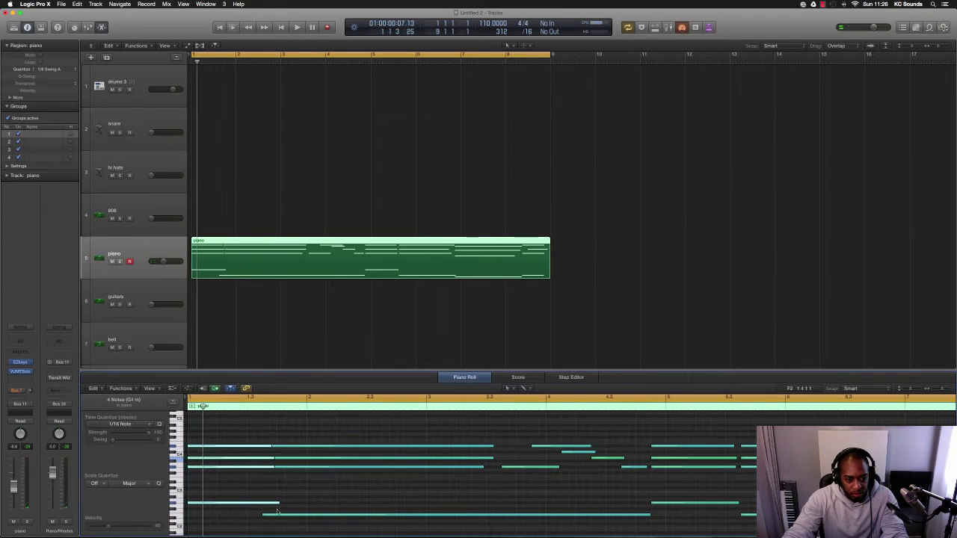
mouse_move(276, 502)
left_mouse_down()
mouse_move(262, 502)
mouse_move(270, 493)
left_mouse_up()
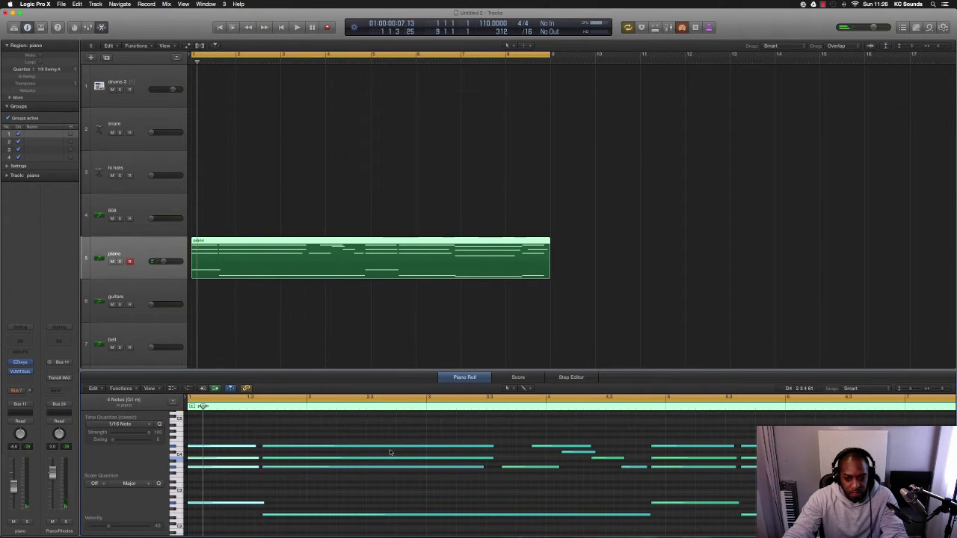
key("space")
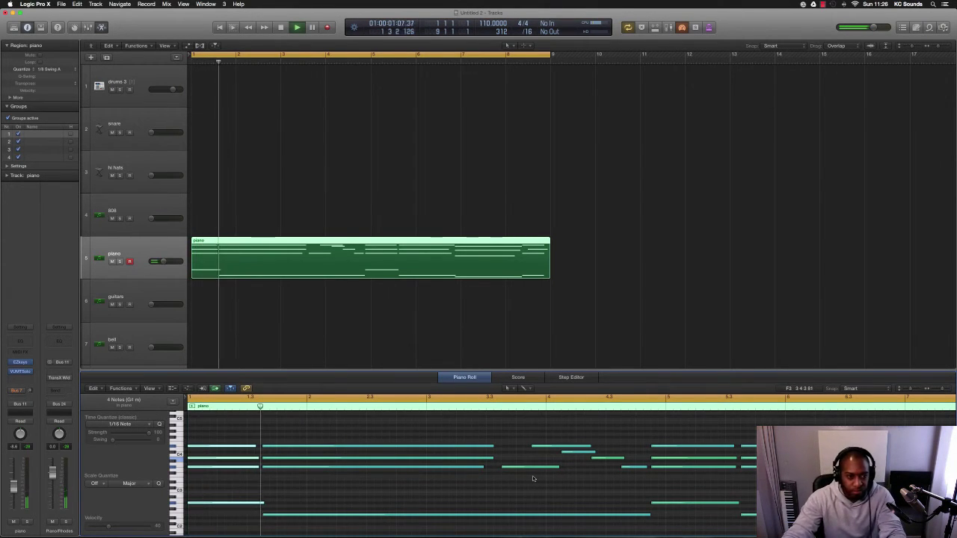
key("space")
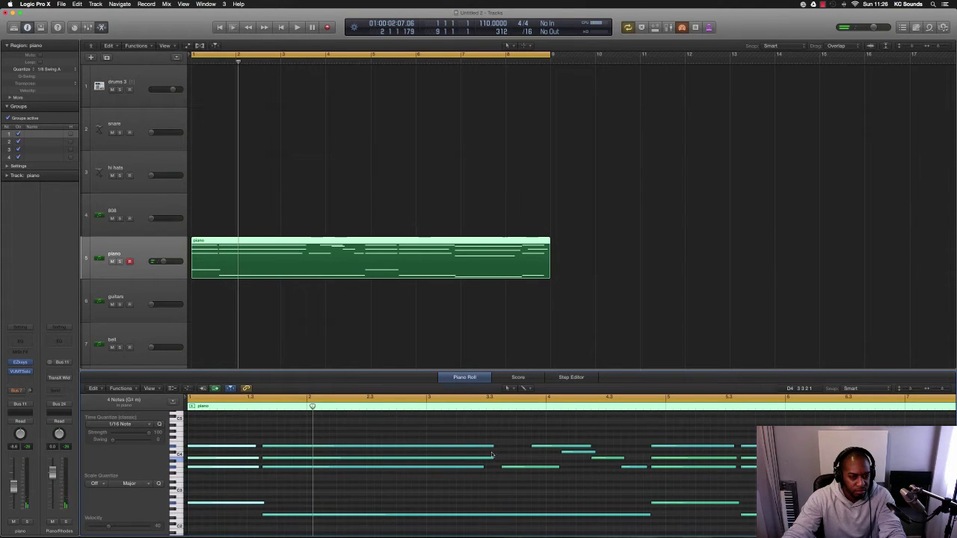
- Trim the start of the piano part's second four-note chord to position 1 3 4 1 and play the result
key("Return")
key("space")
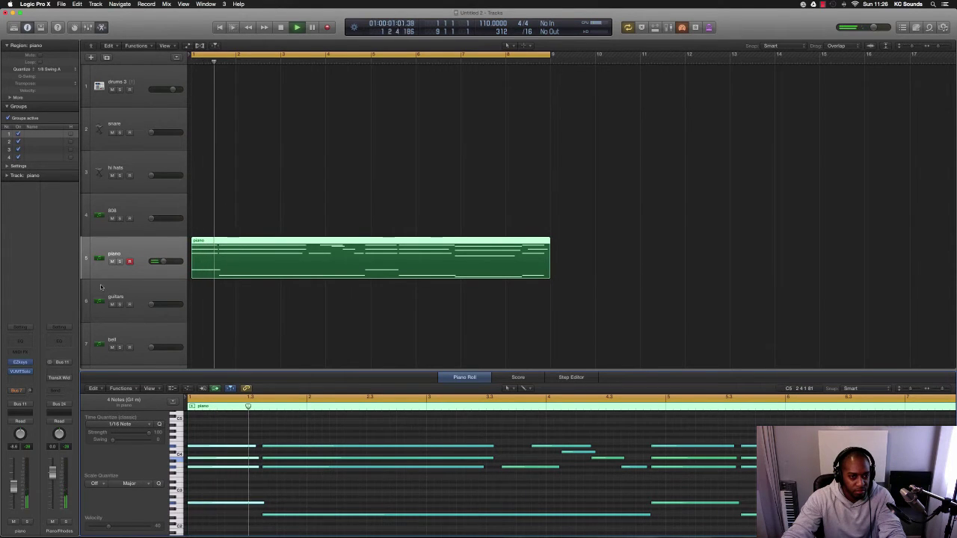
key("space")
left_click_drag(289, 428, 271, 515)
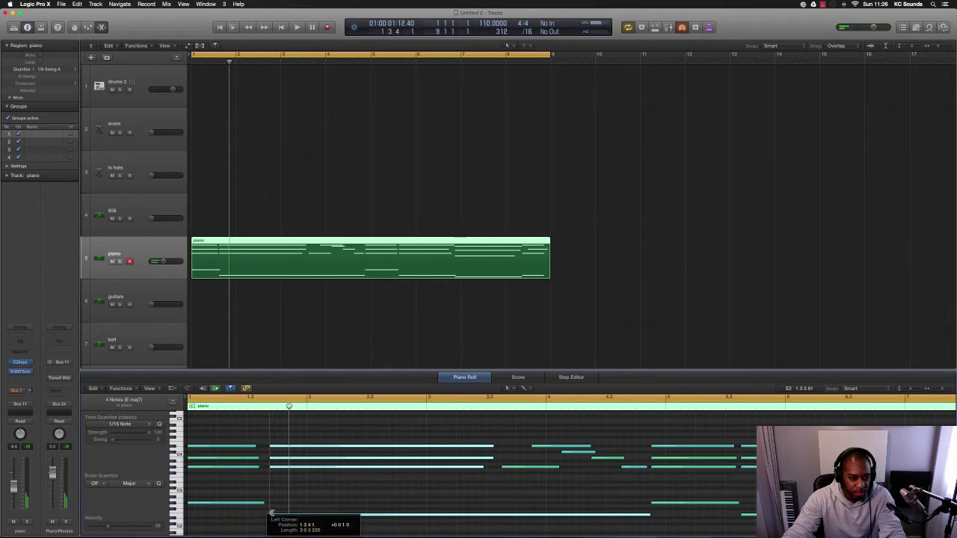
key("space")
scroll(285, 510, "up", 5)
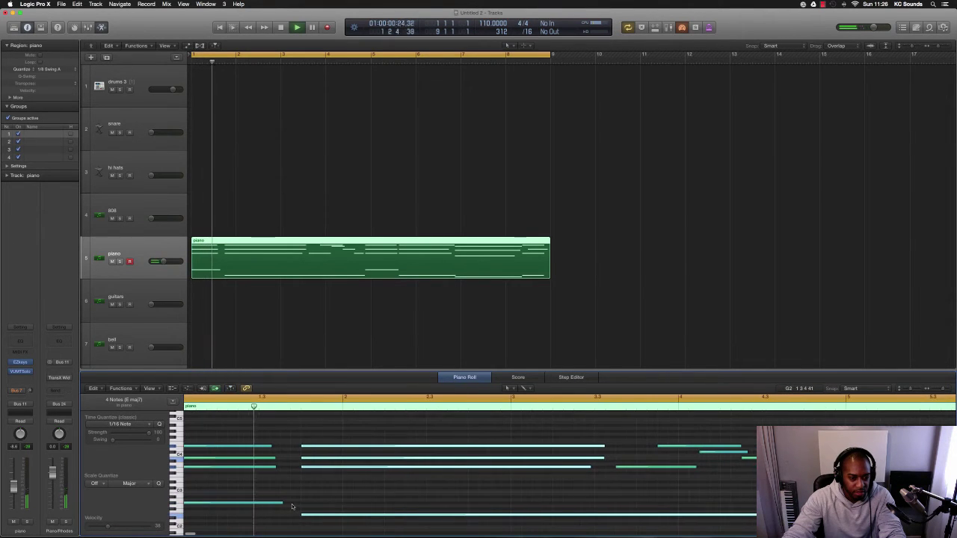
key("space")
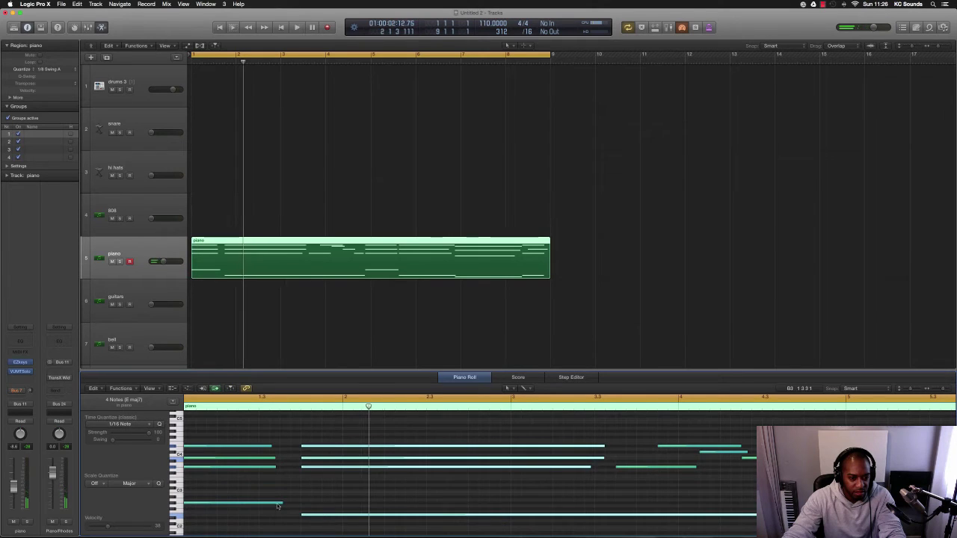
- Lengthen the piano part's first four-note chord so its notes end just before the second chord, and play the result
left_click_drag(292, 507, 254, 446)
left_click_drag(281, 502, 299, 507)
key("space")
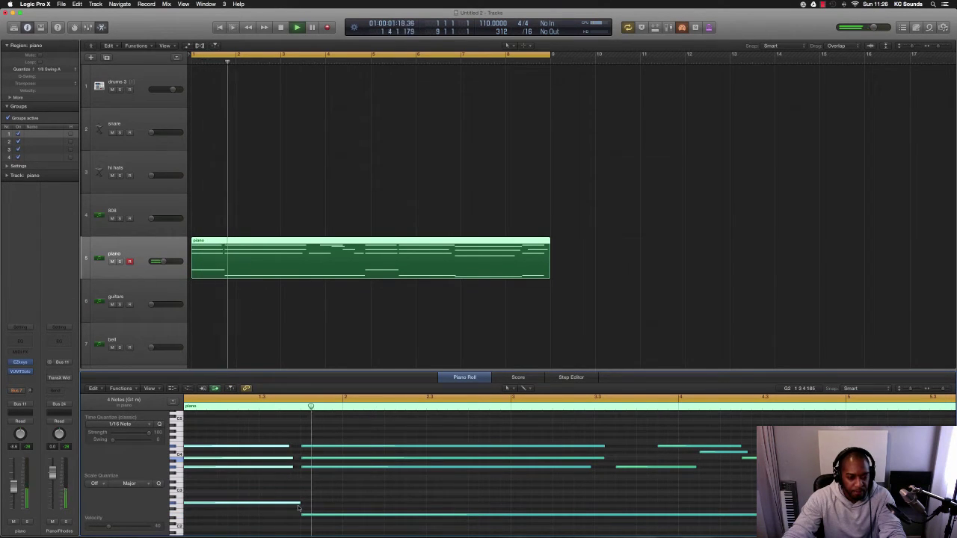
scroll(320, 506, "down", 3)
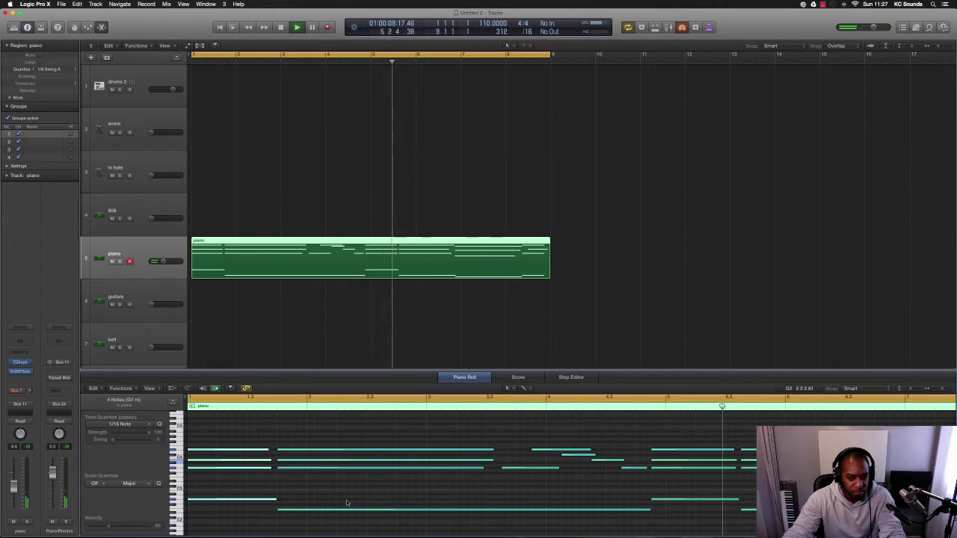
key("space")
- Route the PercLoop_Calling_110BPM track's output to Bus 26 (Pre Fader) and play the loop with the piano from bar 1
scroll(247, 335, "down", 4)
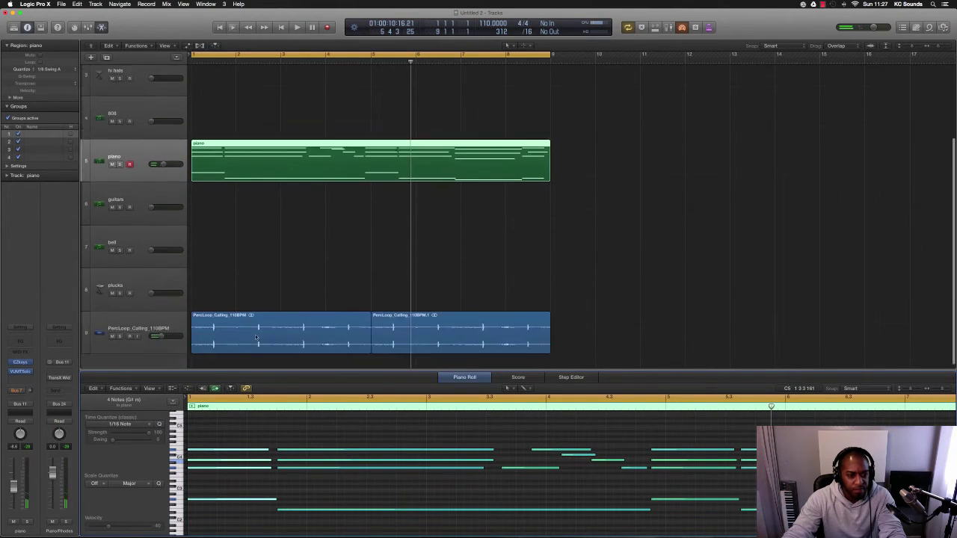
left_click(256, 338)
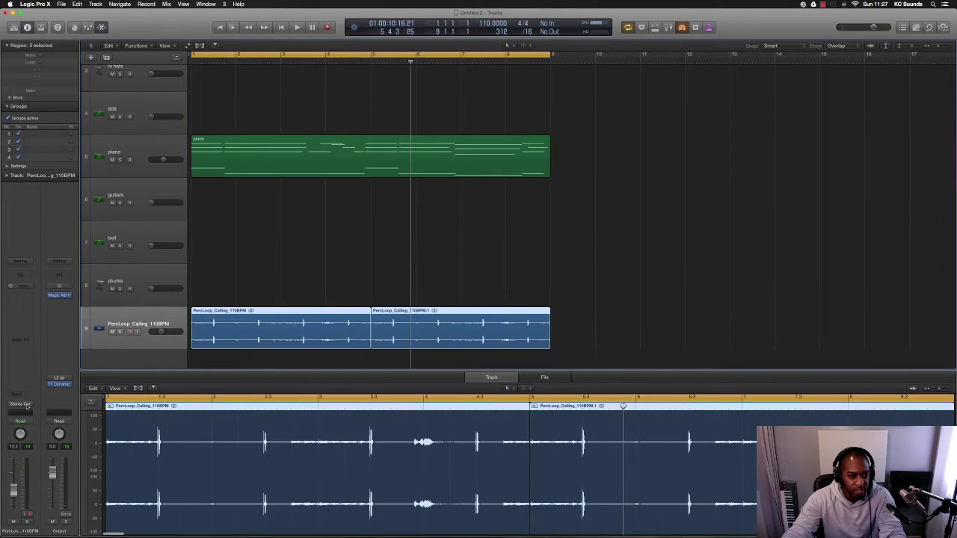
left_click(27, 407)
mouse_move(22, 431)
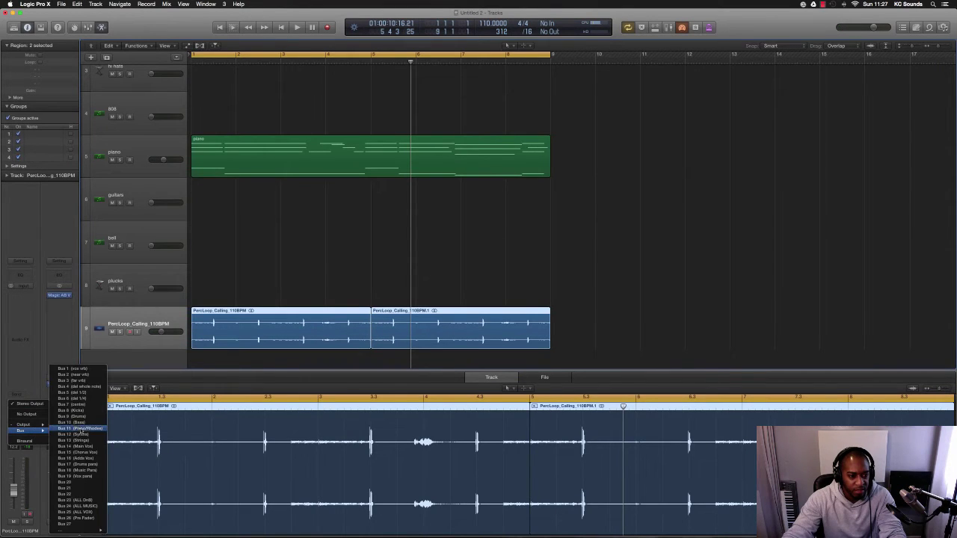
left_click(88, 519)
key("Return")
key("space")
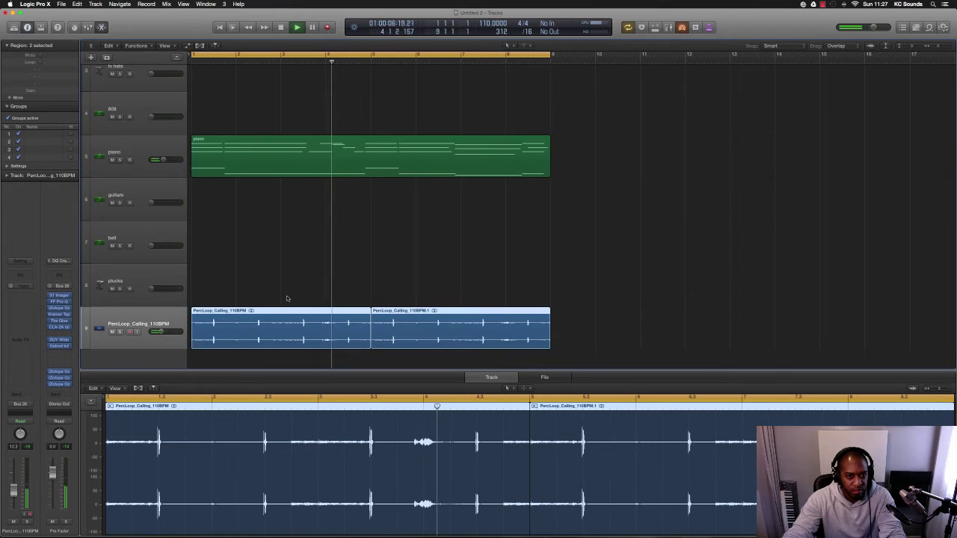
key("space")
- Move the 22 piano notes from the second chord's bass note onward slightly later as a group and play the part
double_click(321, 158)
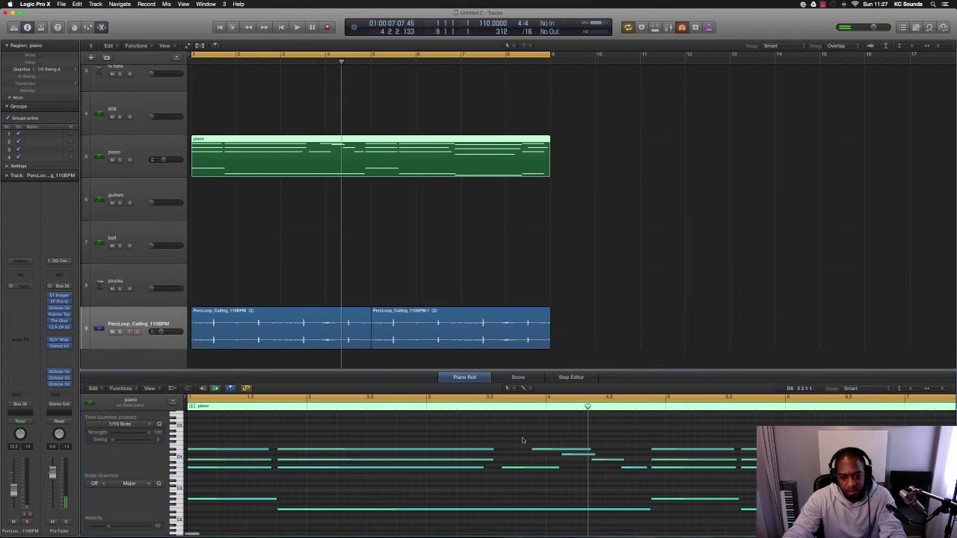
left_click_drag(523, 440, 559, 479)
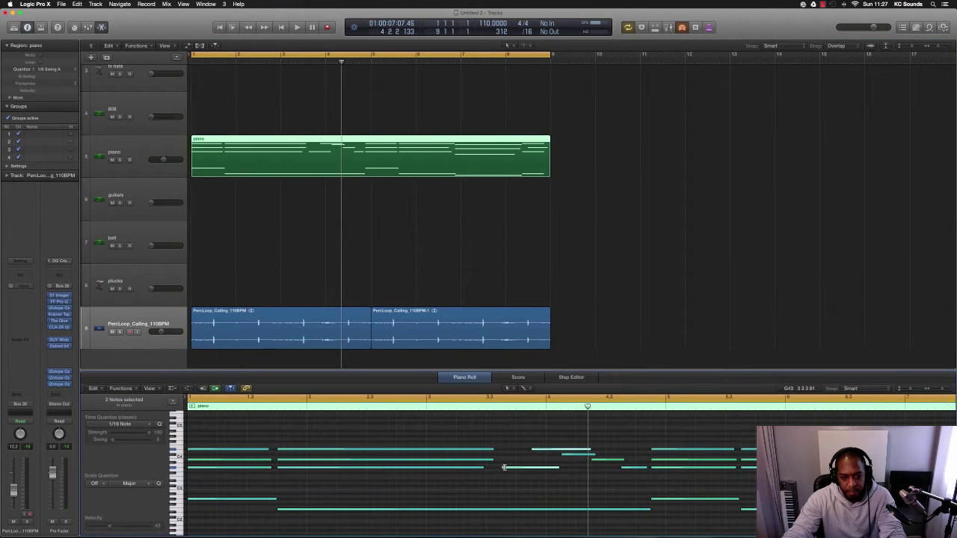
key("super+Left")
key("super+Left")
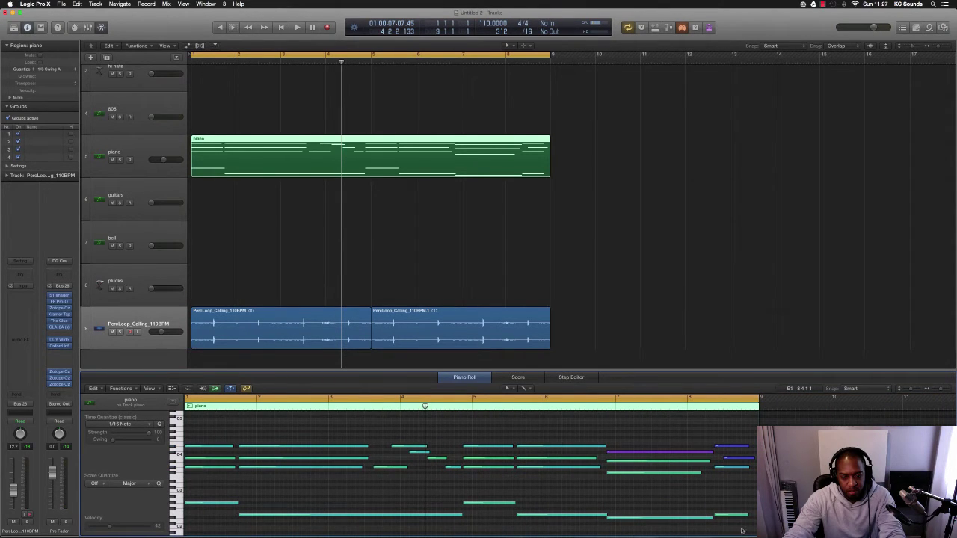
left_click_drag(742, 531, 388, 441)
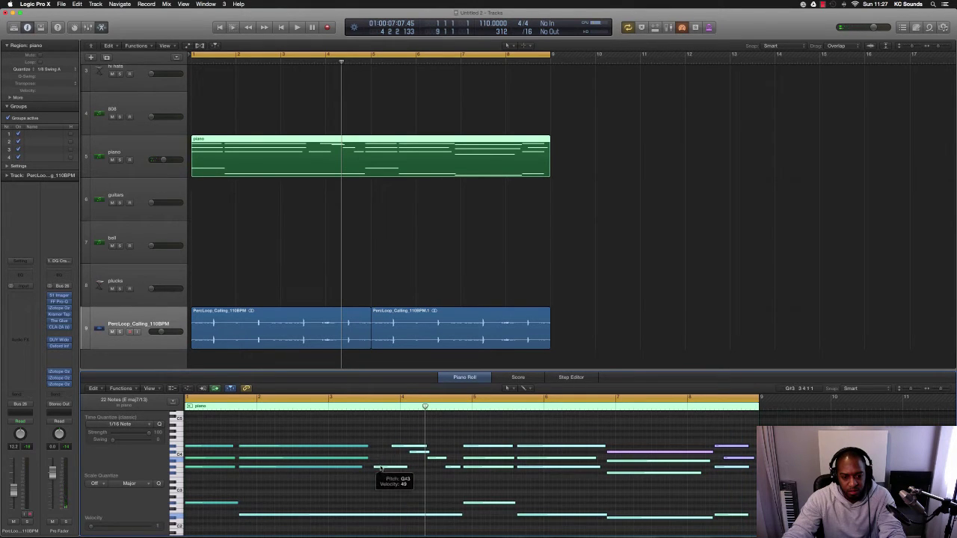
left_click_drag(381, 468, 386, 469)
key("space")
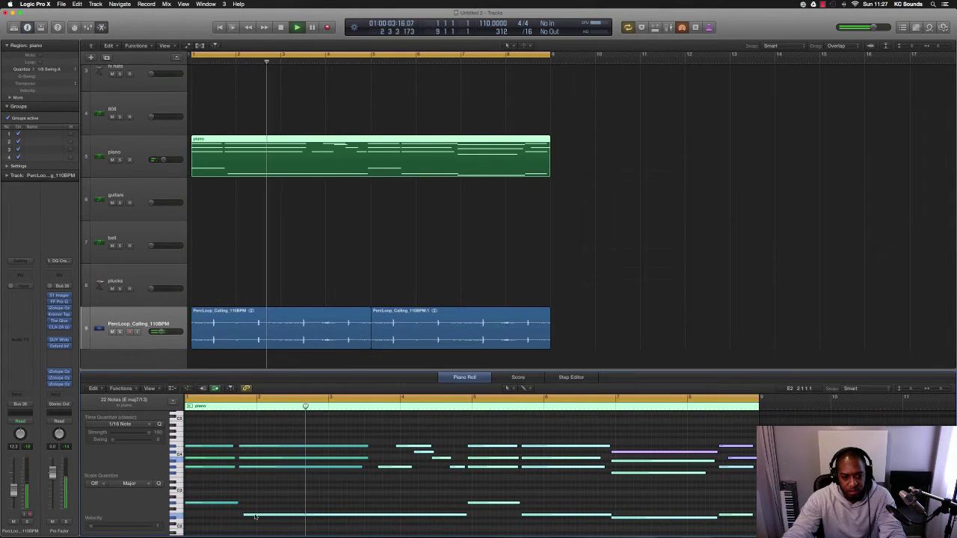
- Extend the start of the second chord's long bass note back to line up with the rest of that chord, and audition it
key("space")
left_click_drag(242, 514, 239, 514)
key("space")
left_click(284, 490)
key("space")
- Trim the single G#3 note before bar 4 to start at 3 4 1 1, trim the following high note's start to bar 4, and play
scroll(282, 499, "down", 3)
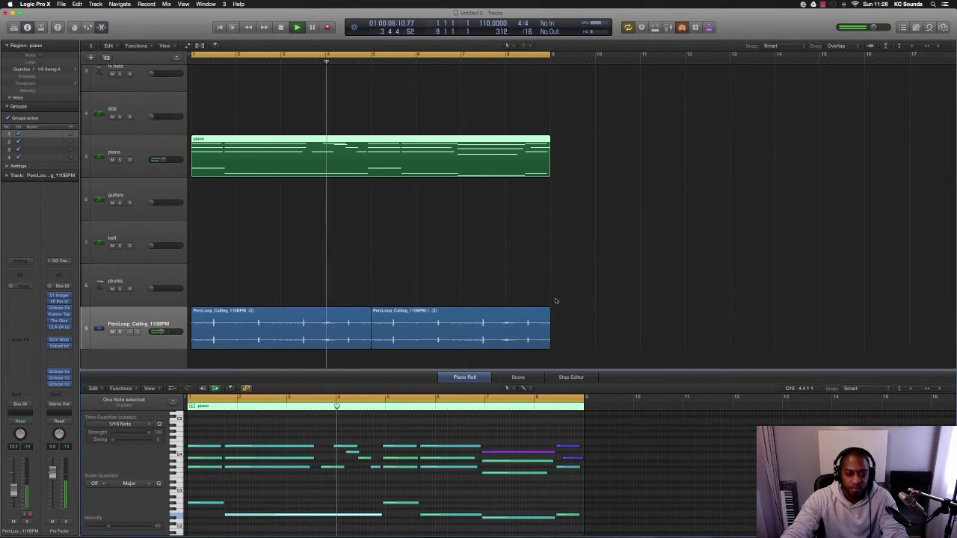
left_click_drag(321, 467, 323, 467)
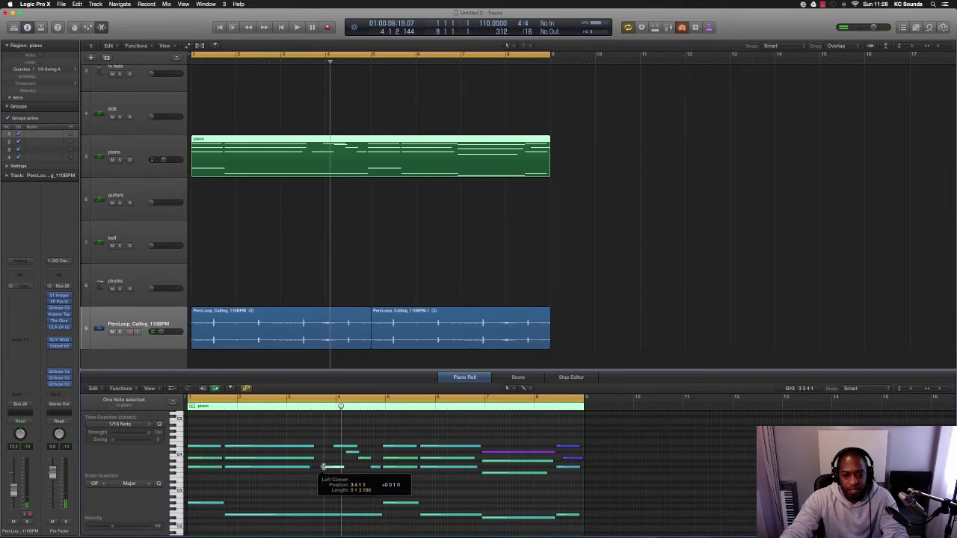
key("super+Right")
key("super+Right")
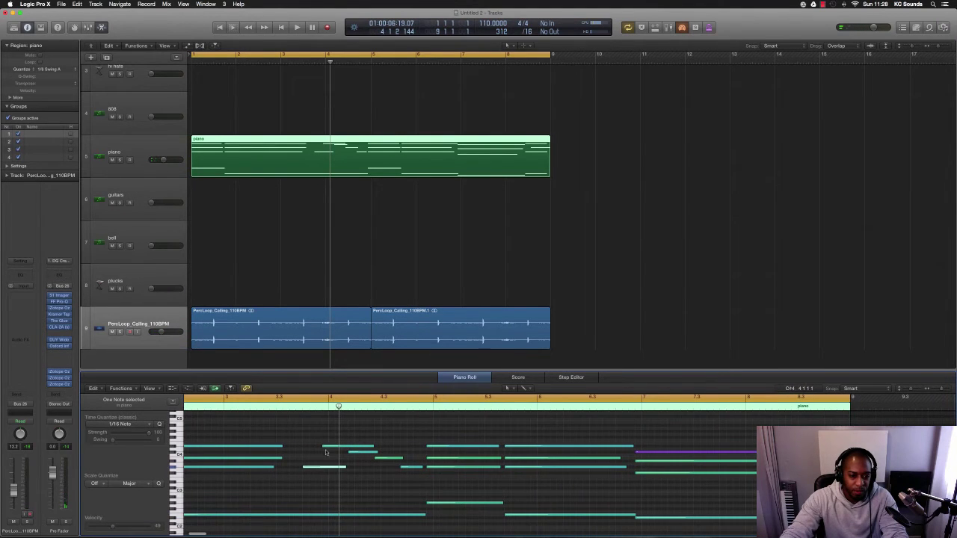
left_click_drag(322, 446, 328, 448)
key("space")
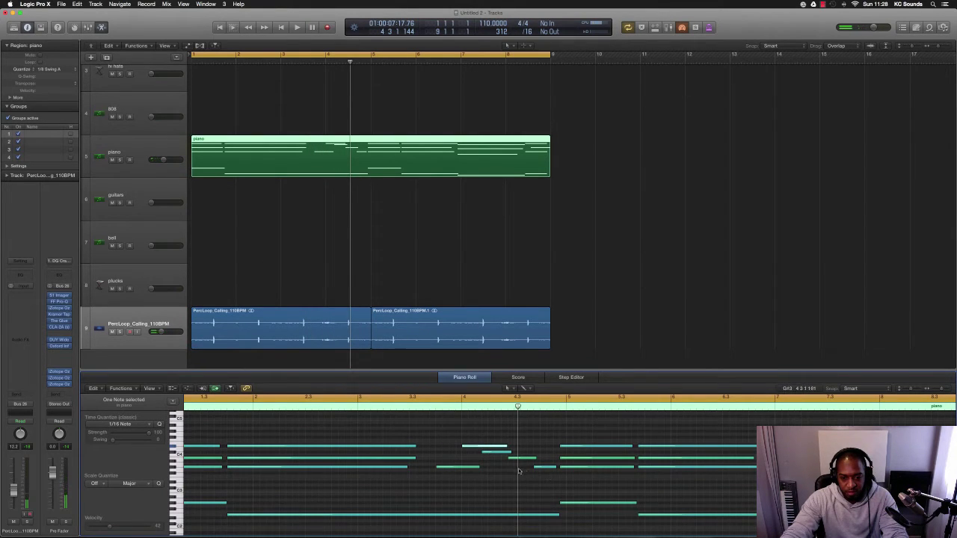
- Trim the starts of the two descending melody notes in bar 4 to beats 2 and 3, and play the result
left_click(485, 453, "shift")
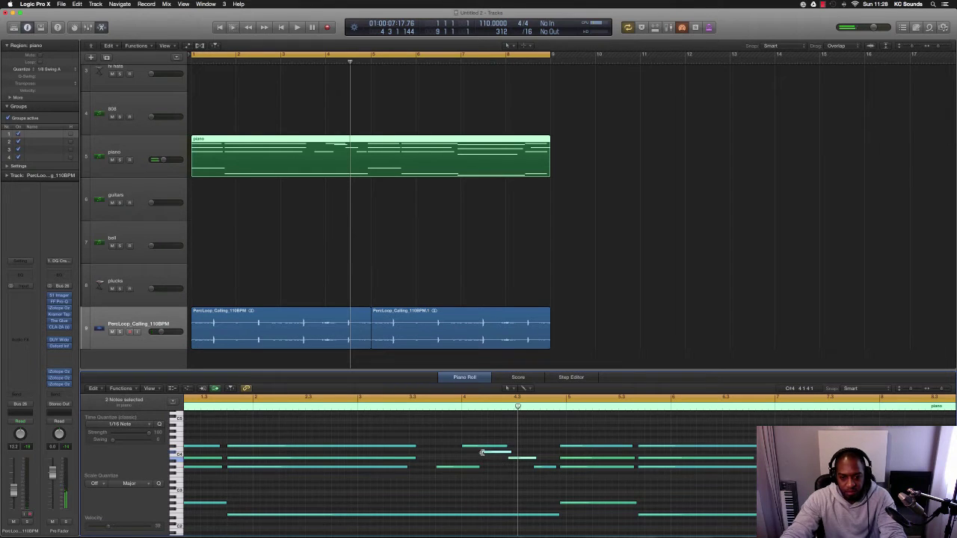
left_click_drag(483, 453, 490, 453)
key("space")
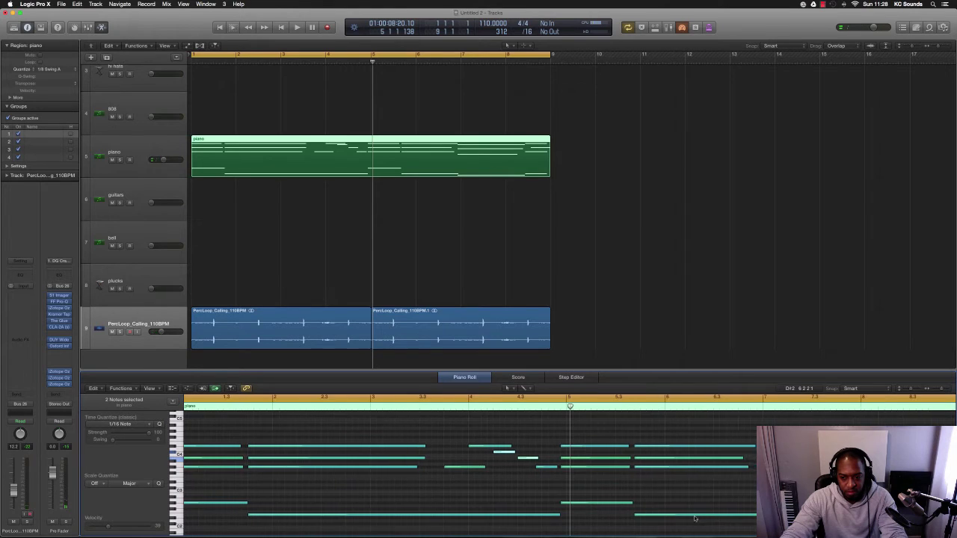
- Move the last 17 piano notes slightly later as a group so the next chord lands on bar 5
scroll(695, 516, "right", 5)
left_click_drag(778, 529, 428, 470)
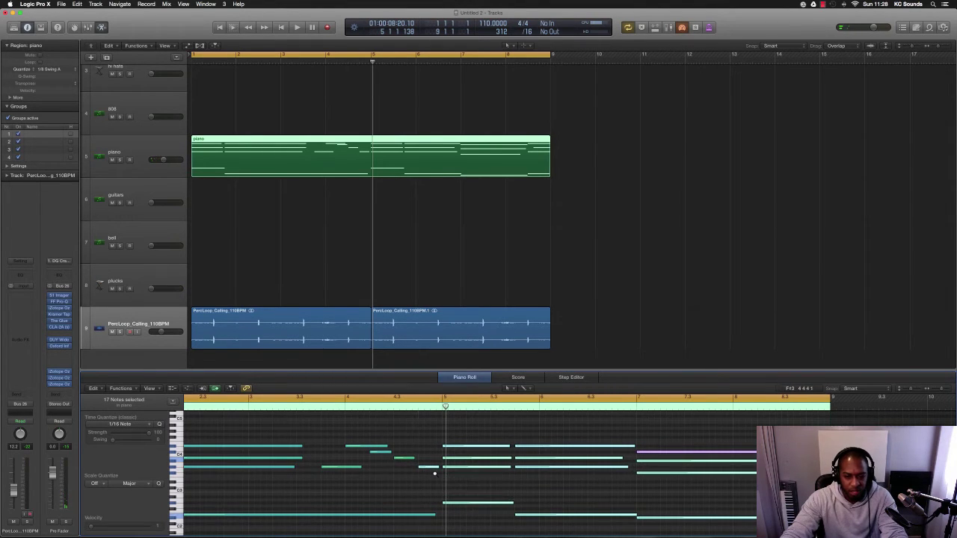
key("super+Left")
- Play the beat and set the piano region's quantize to 1/16 Swing A
key("space")
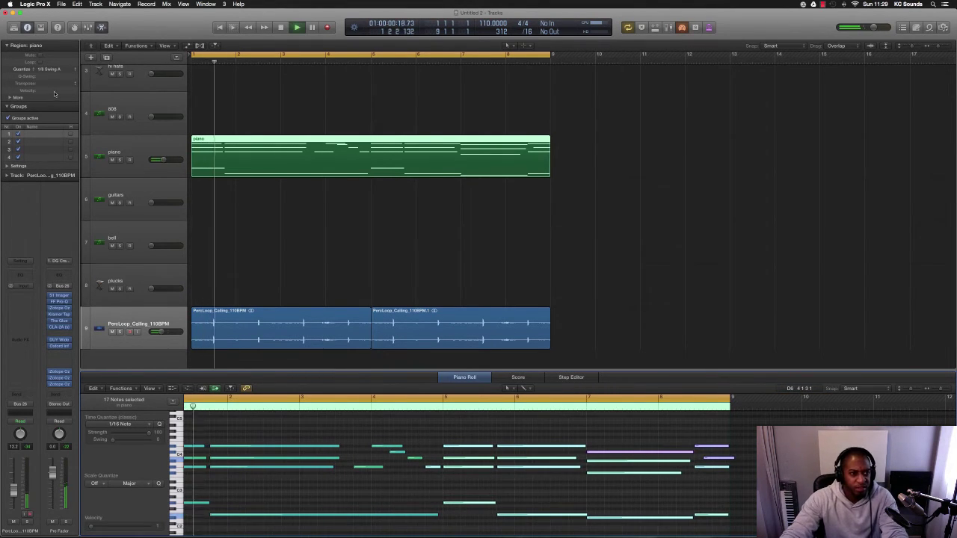
left_click(49, 69)
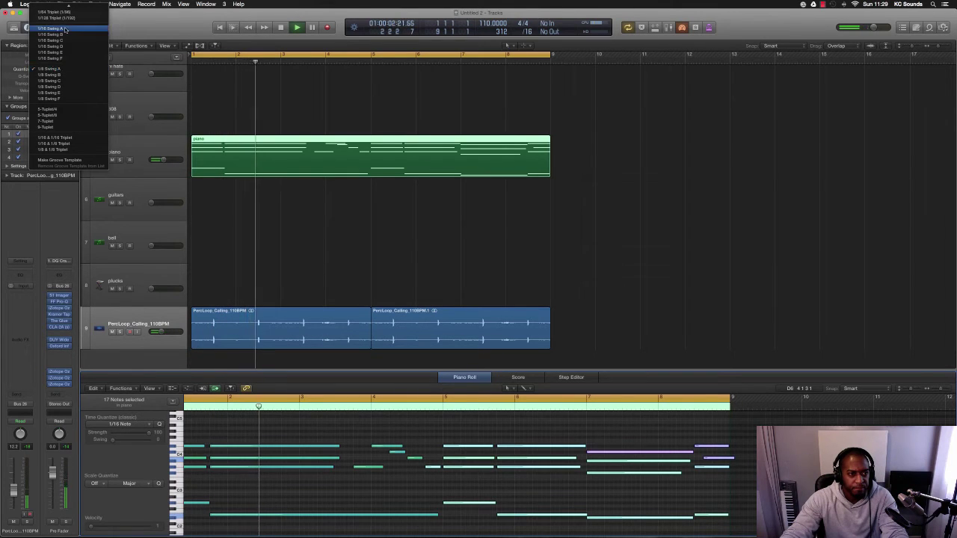
left_click(50, 28)
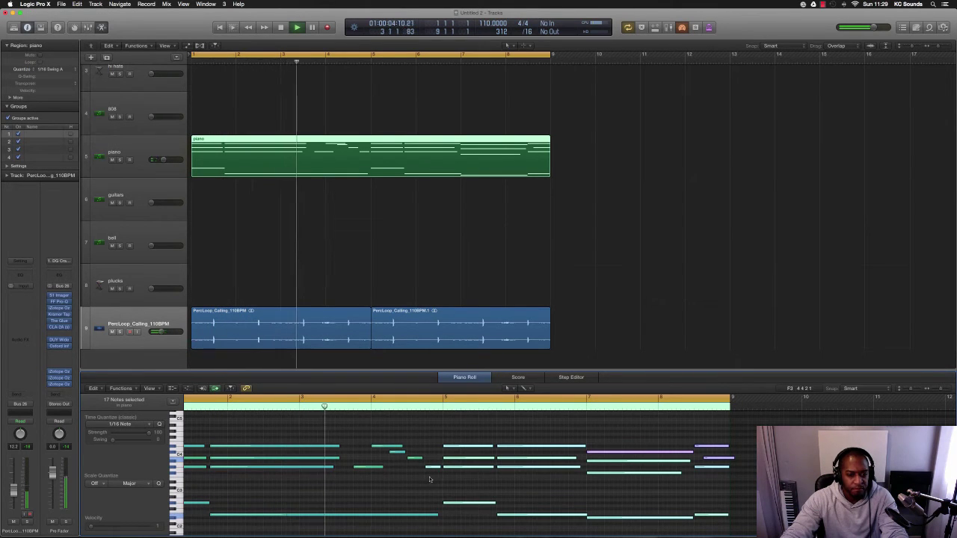
- Extend the start of the late note in the last piano chord back to 8 3 1 1 and play from bar 1
left_click(396, 493)
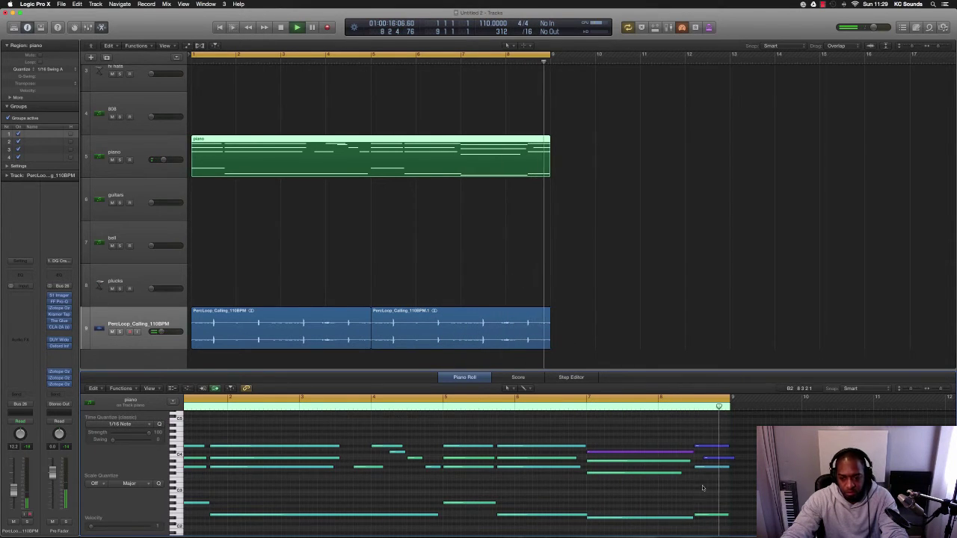
left_click_drag(704, 458, 696, 457)
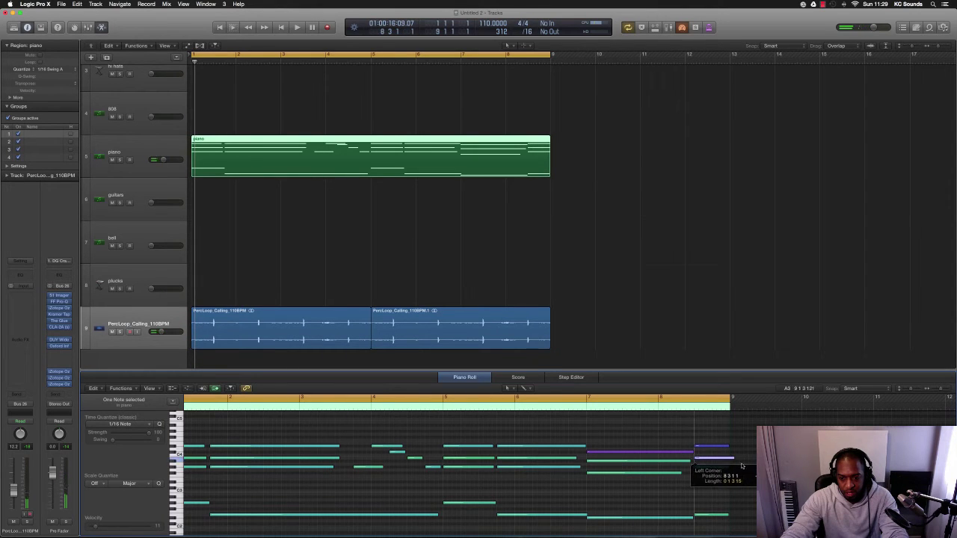
key("space")
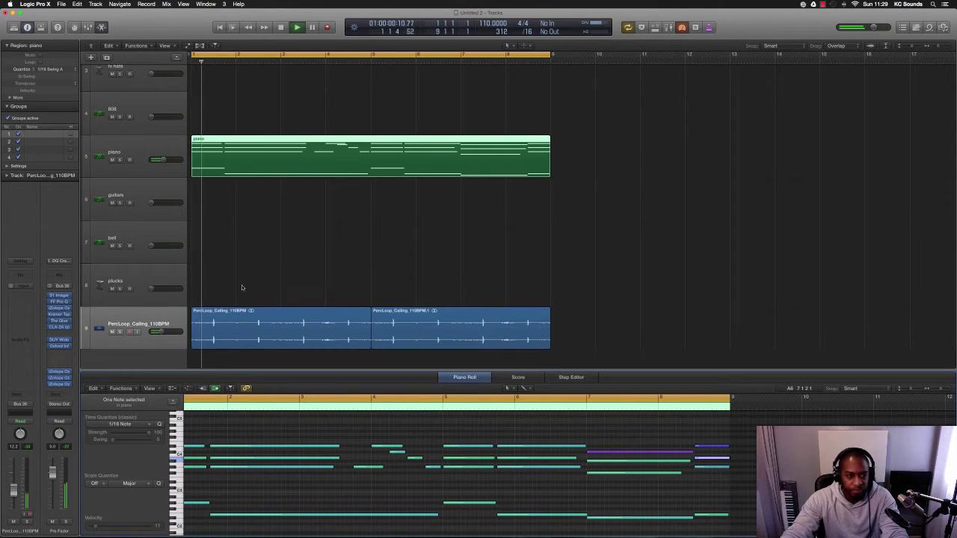
- Perform an eight-bar kick pattern on the drums 3 track over the loop and capture the performance as a region from bar 1
scroll(242, 287, "down", 4)
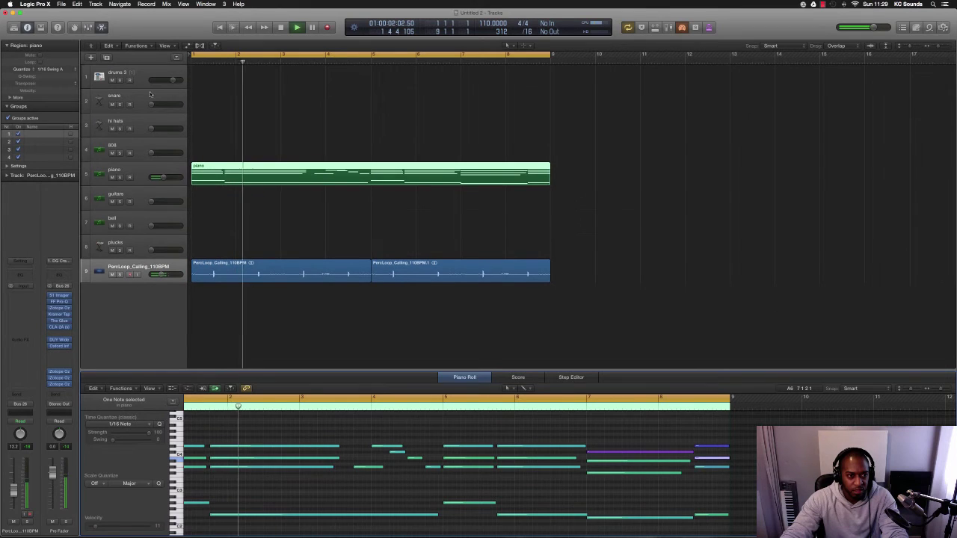
left_click(133, 74)
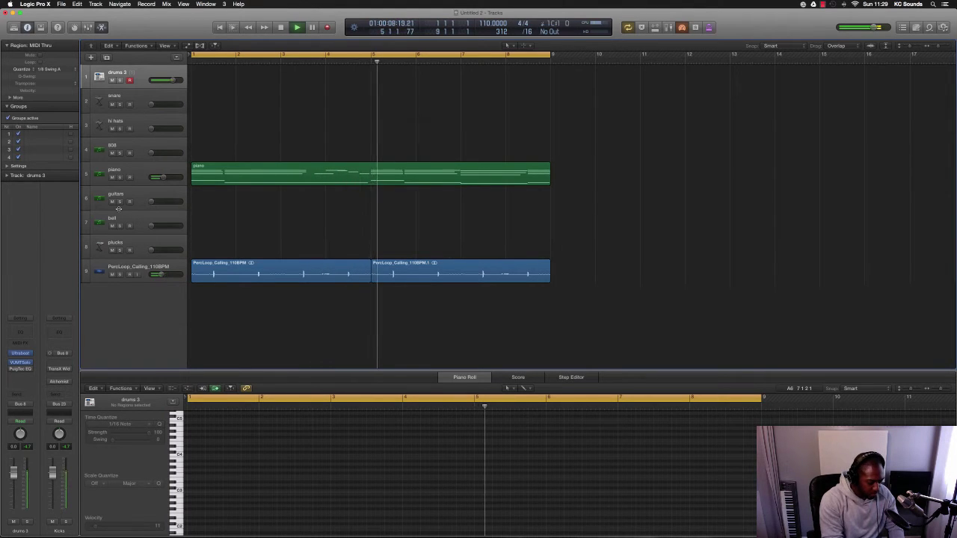
key("Return")
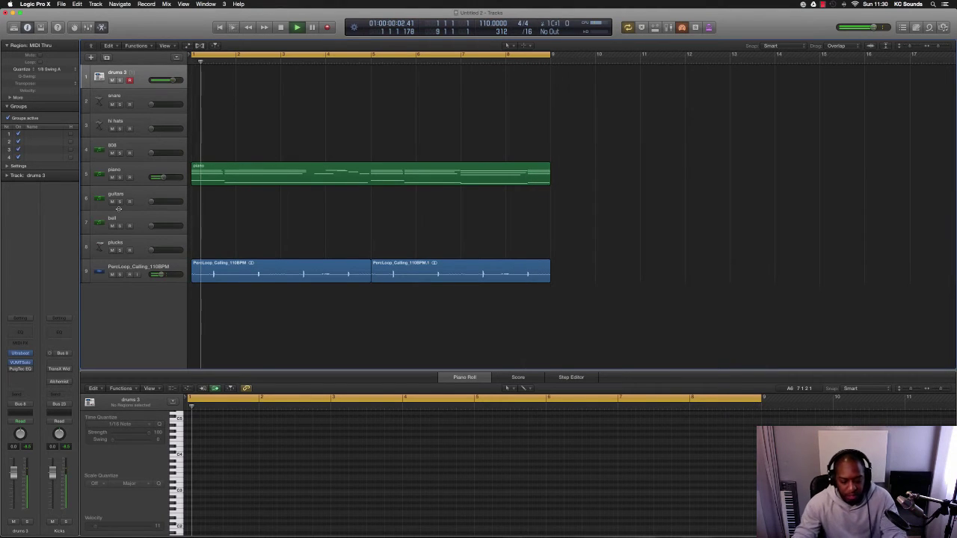
key("shift+r")
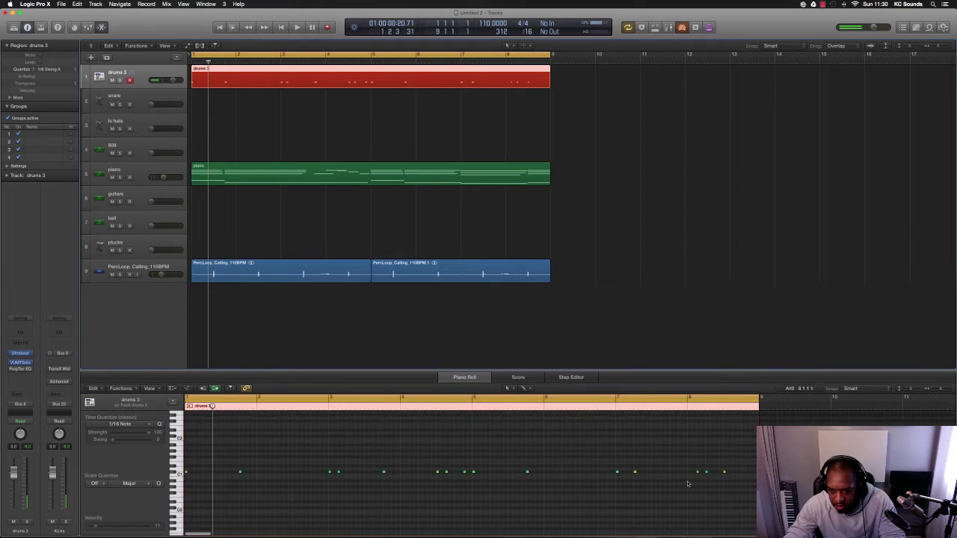
- Set the drums 3 region's quantize to 1/16 Swing A
scroll(658, 483, "right", 2)
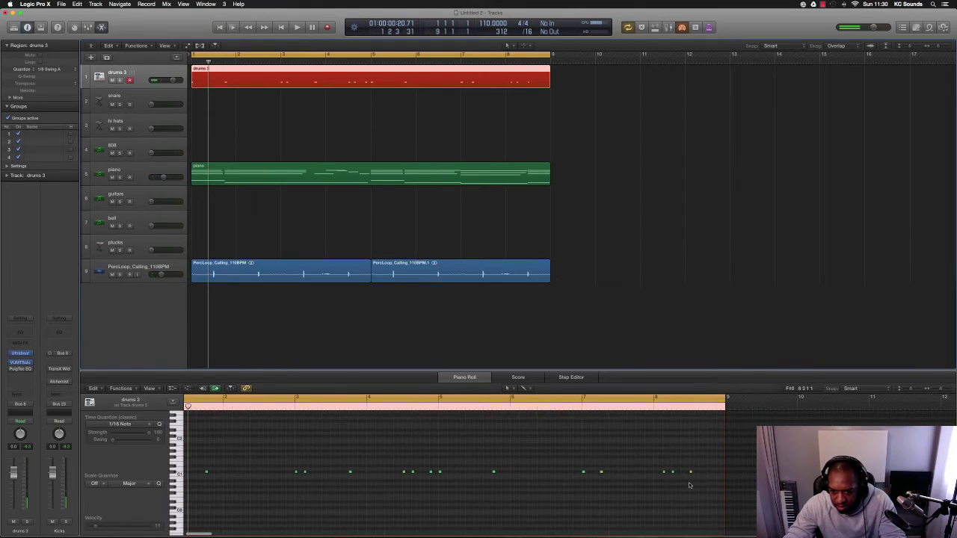
left_click(53, 70)
left_click(53, 28)
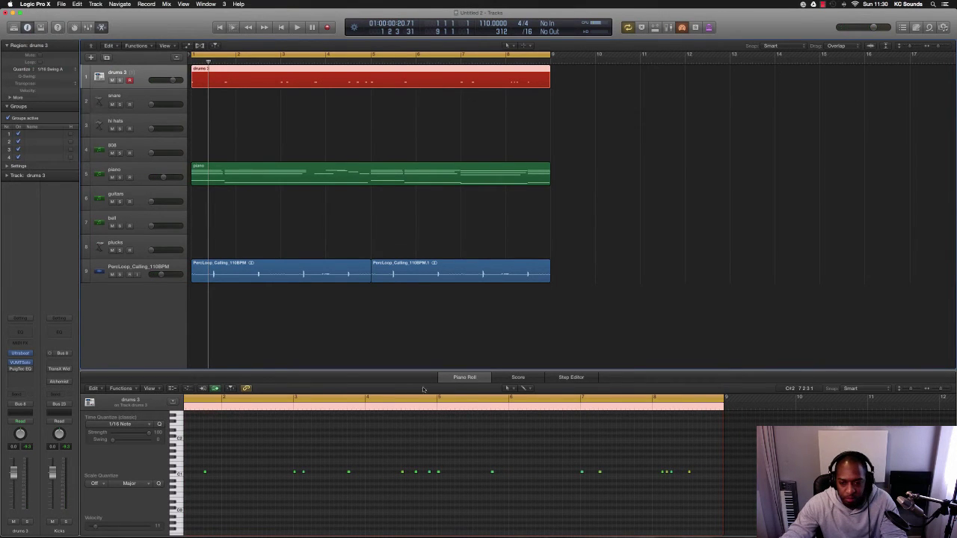
- Play back the eight-bar kick pattern together with the piano and percussion loop
left_click(648, 409)
key("space")
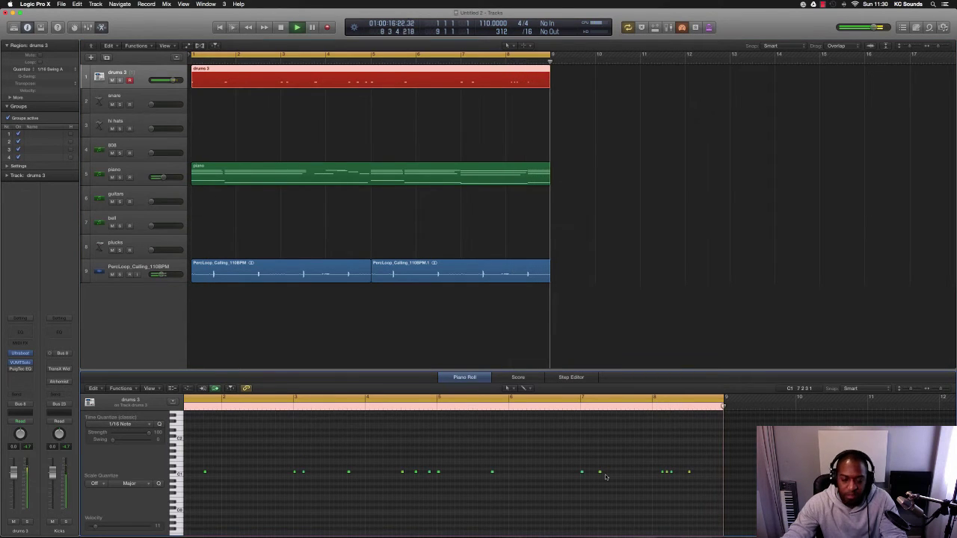
key("space")
key("space")
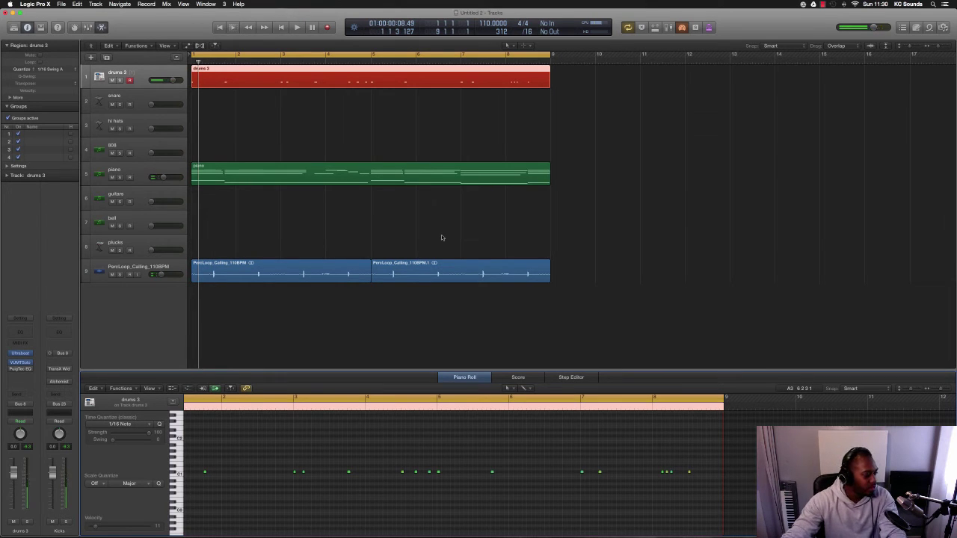
key("super+Right")
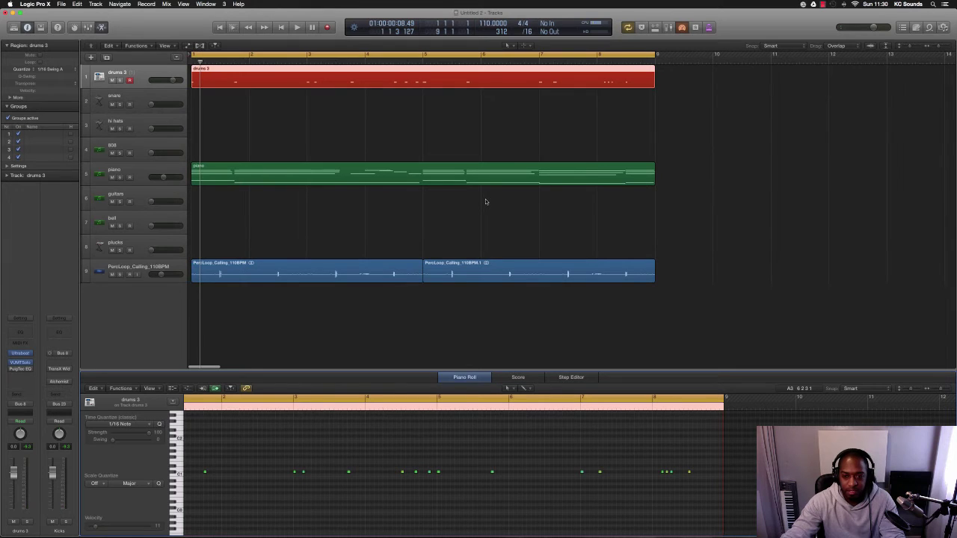
key("super+Right")
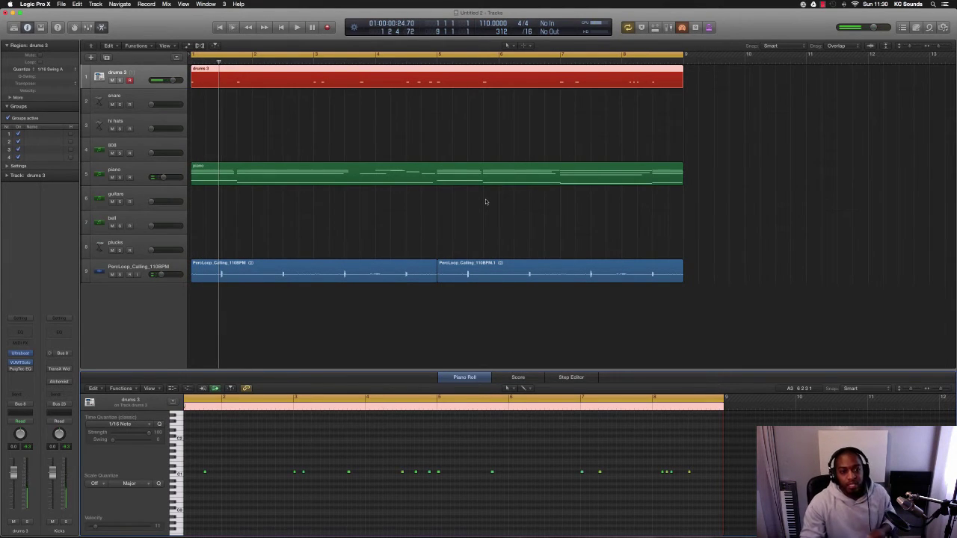
key("space")
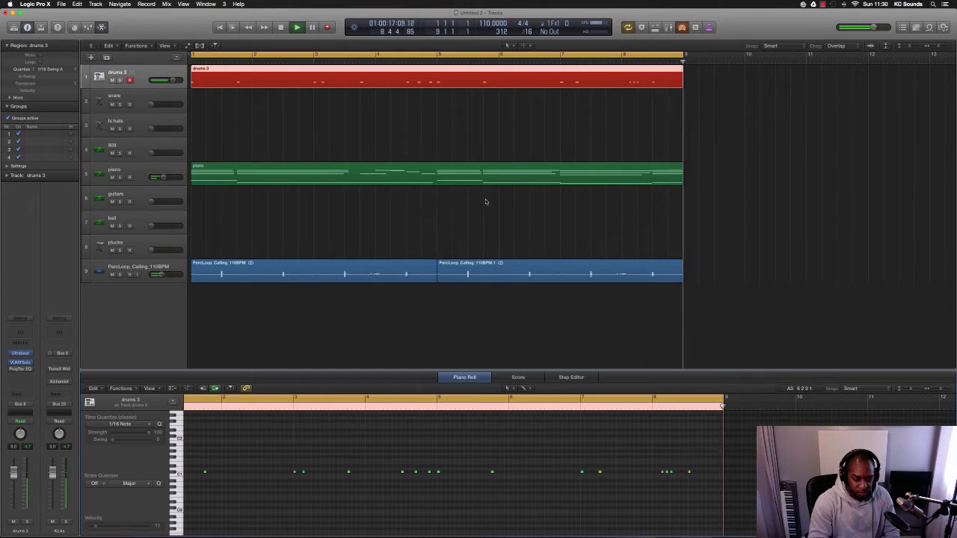
- Perform a second eight-bar drum pattern on the drums 3 track over the kicks, capture it as a region and play it back
key("space")
key("super+z")
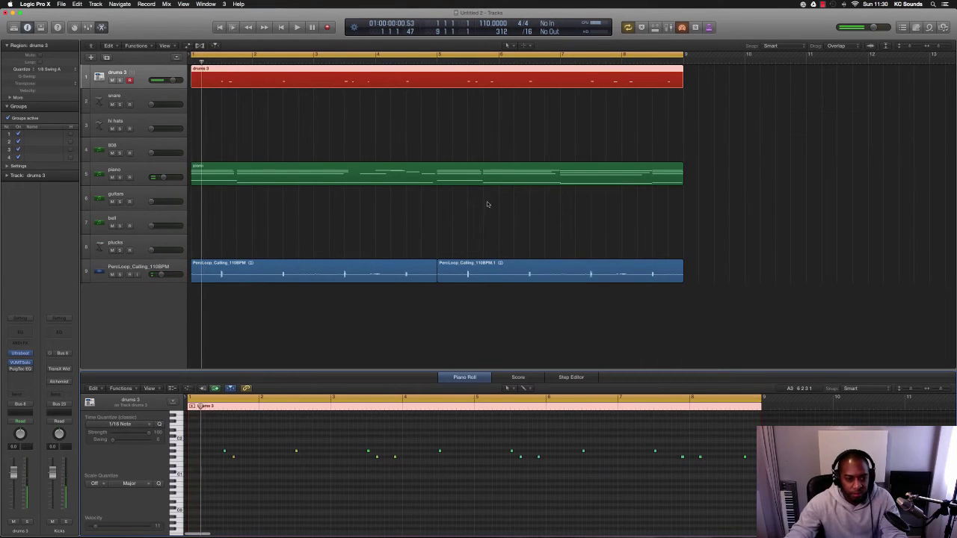
key("space")
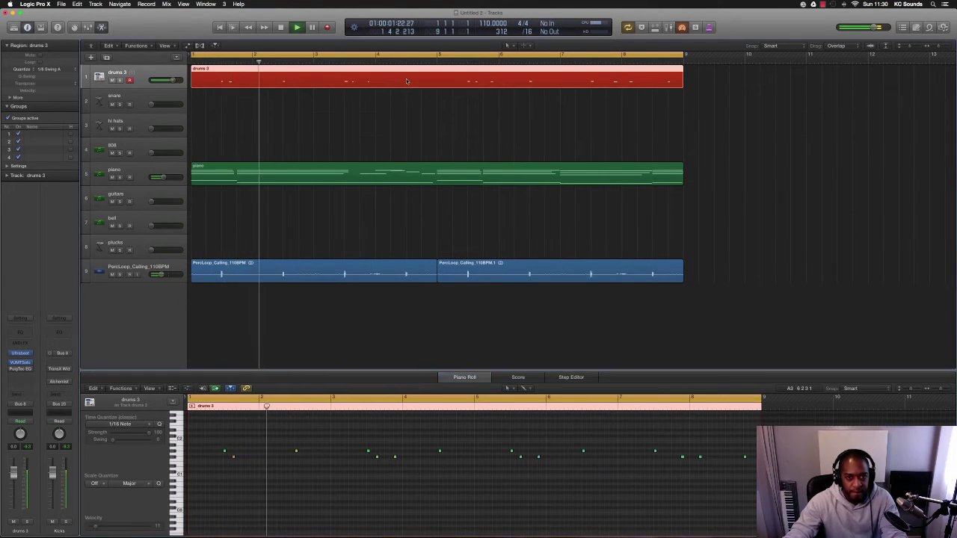
- Set the quantize of the newly captured drums 3 region to 1/16 Swing A and play from bar 1
left_click(440, 107)
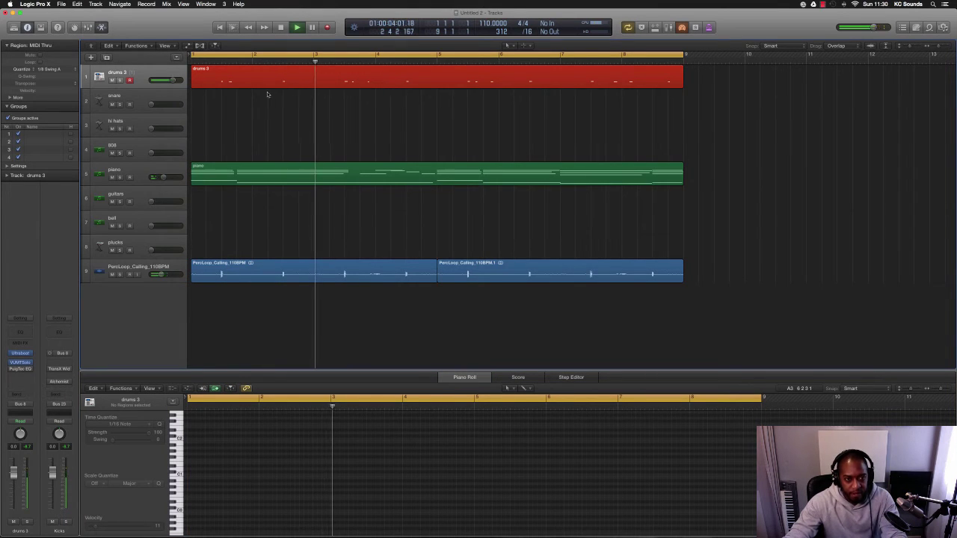
left_click(196, 86)
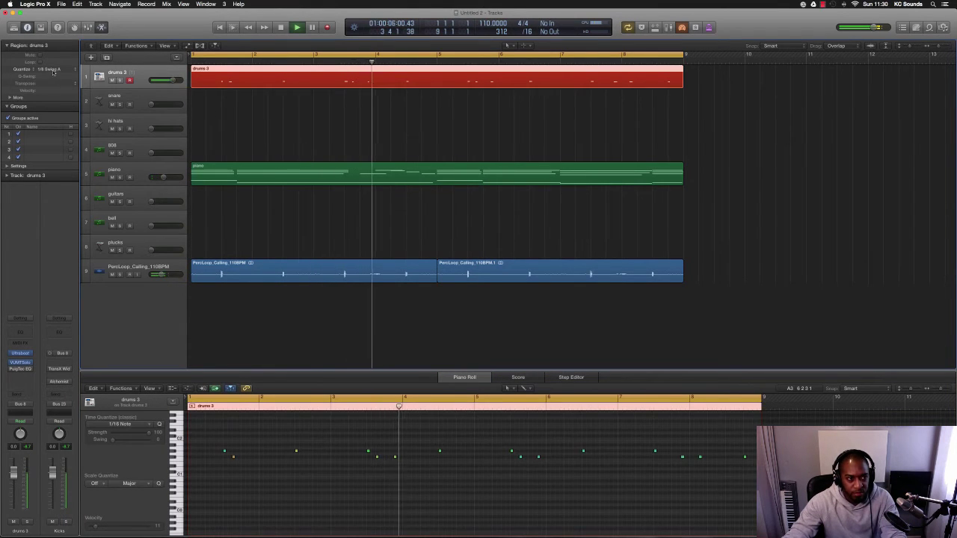
left_click(52, 69)
left_click(54, 74)
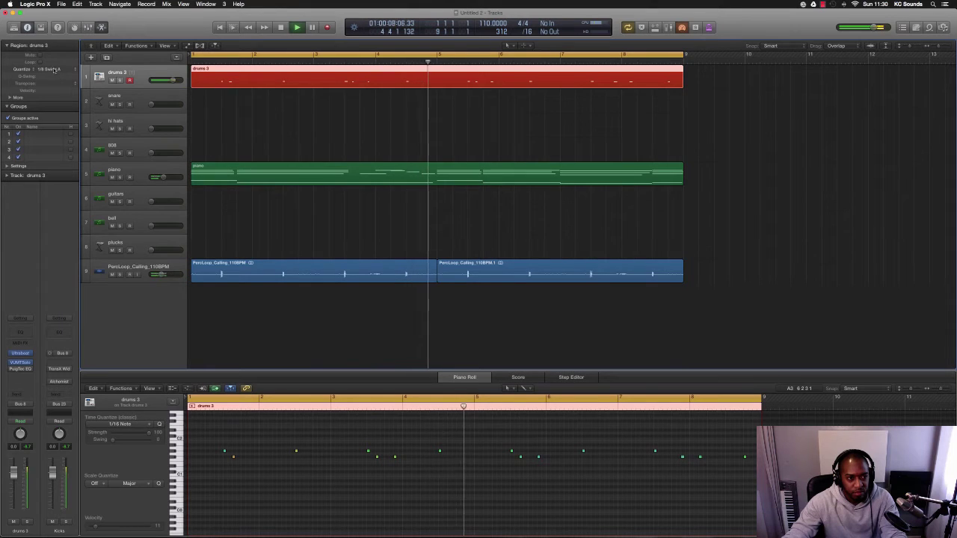
left_click(53, 70)
left_click(53, 31)
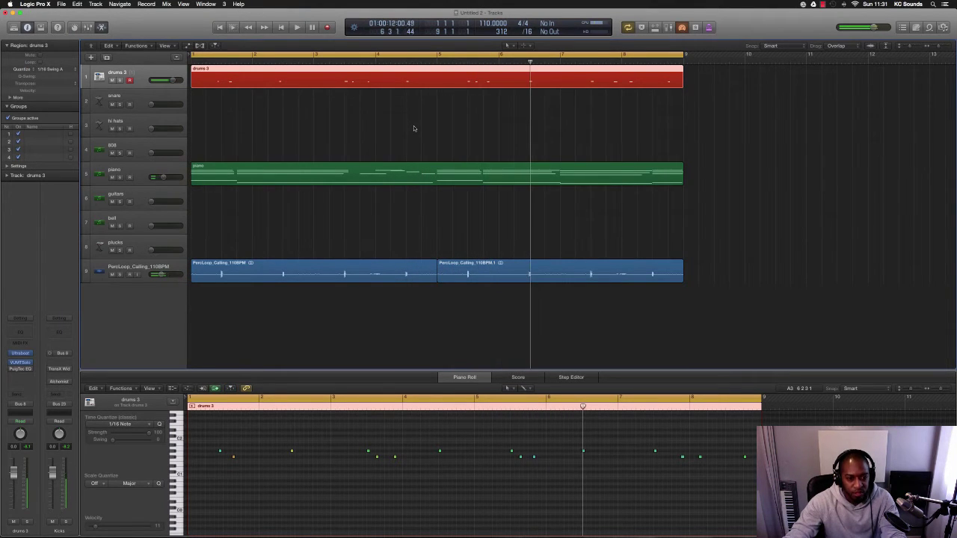
key("Return")
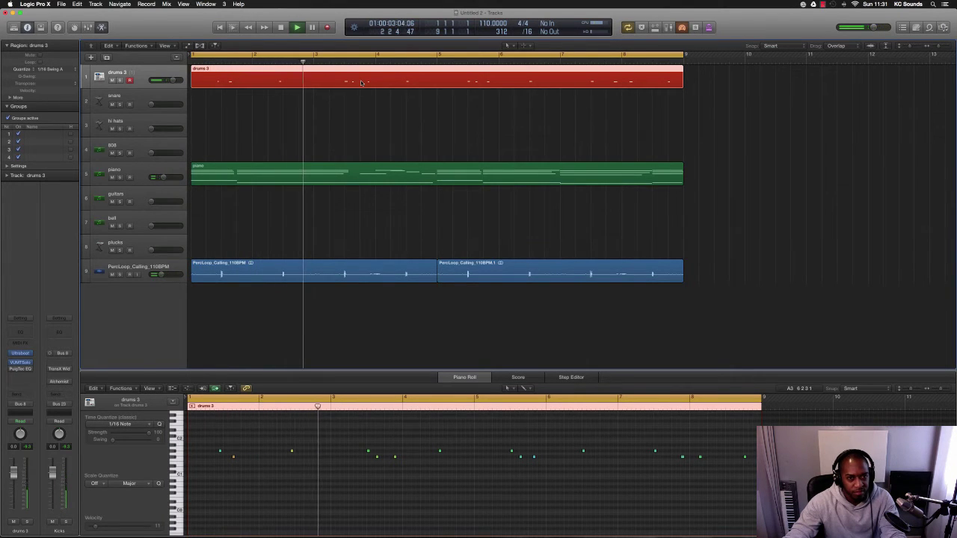
- Join the two overlapping drums 3 regions into one eight-bar region
key("space")
left_click(414, 129)
left_click_drag(408, 104, 380, 83)
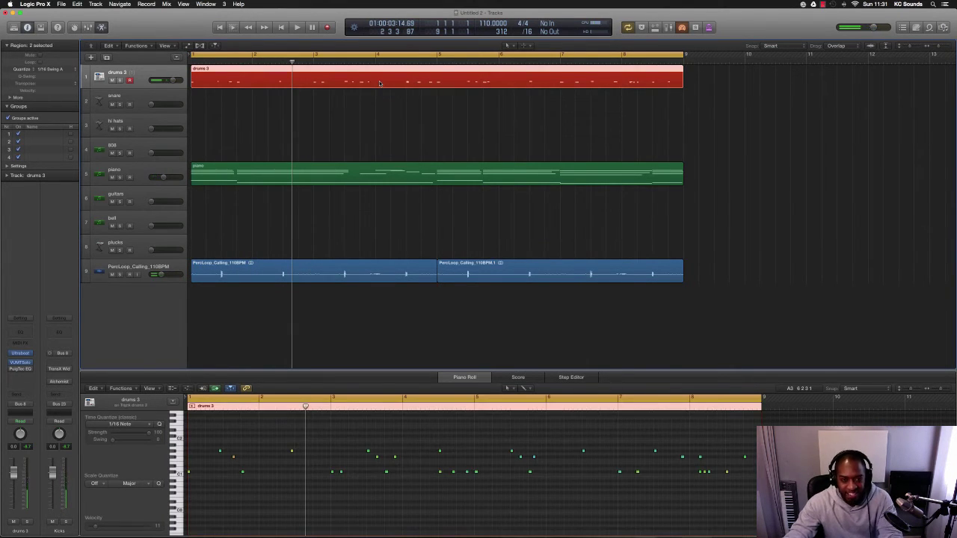
key("super+j")
- Move the first G#1 note and the note right after it one sixteenth later, so the G#1 starts at 1 3 1 1
key("super+Right")
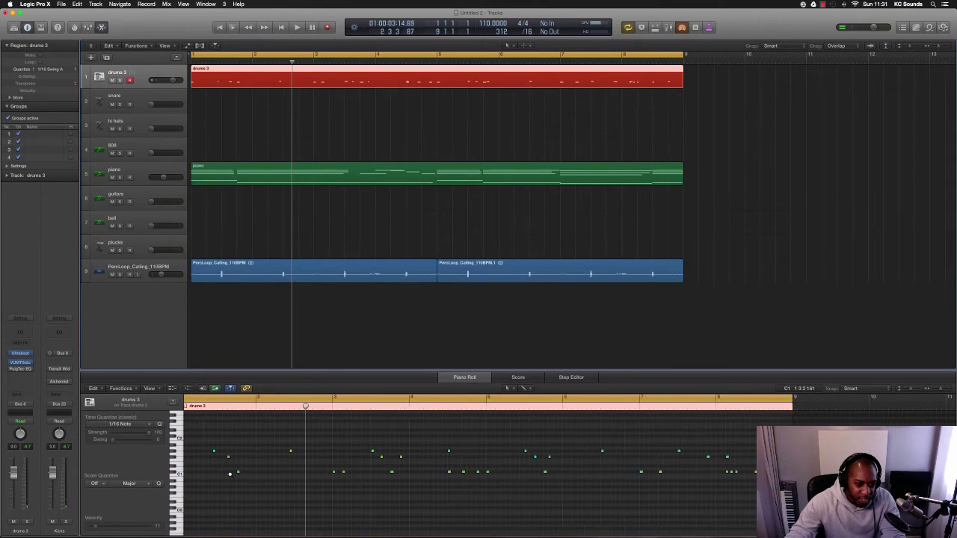
scroll(223, 476, "left", 2)
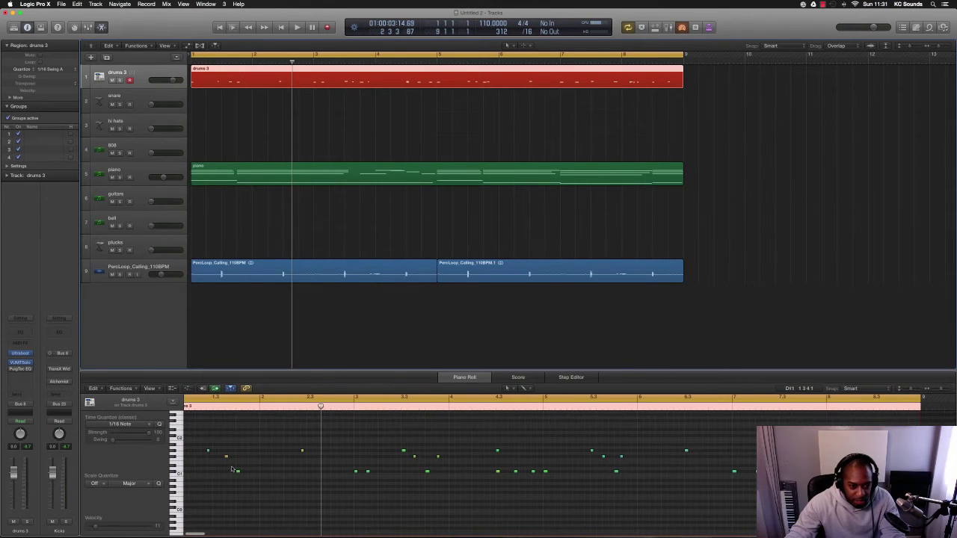
left_click_drag(209, 452, 214, 454)
key("space")
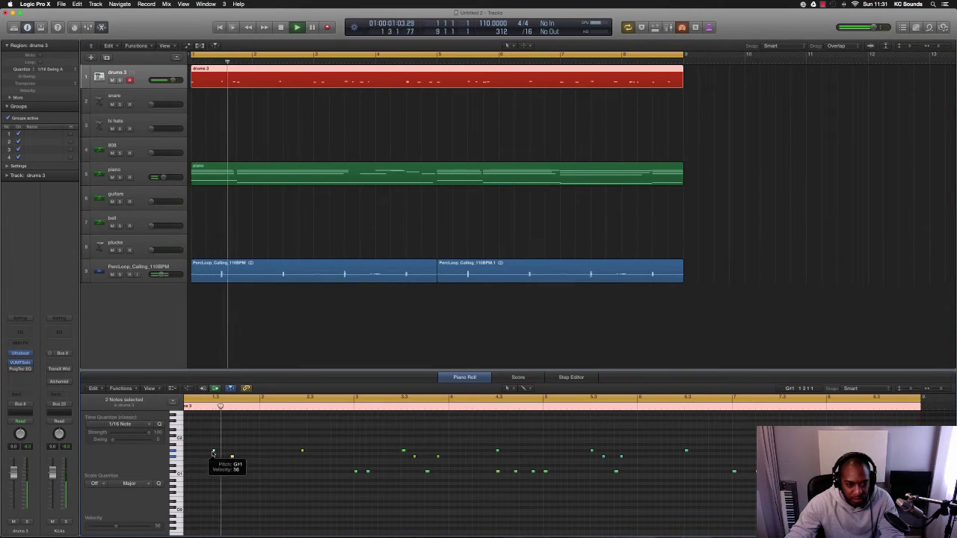
- Move the note following the first G#1 hit back one sixteenth, set its velocity to 100 and play from bar 1
left_click(224, 466)
key("space")
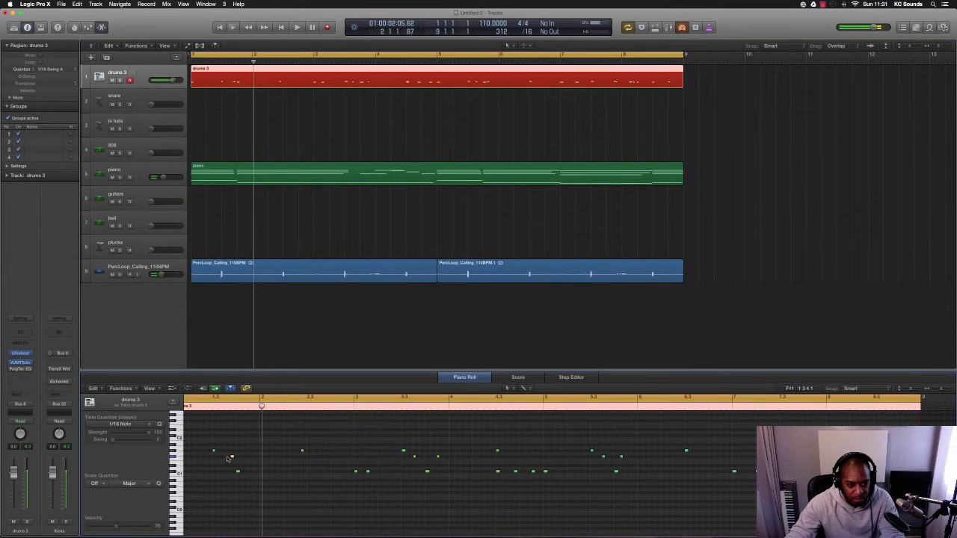
left_click_drag(228, 457, 222, 457)
key("space")
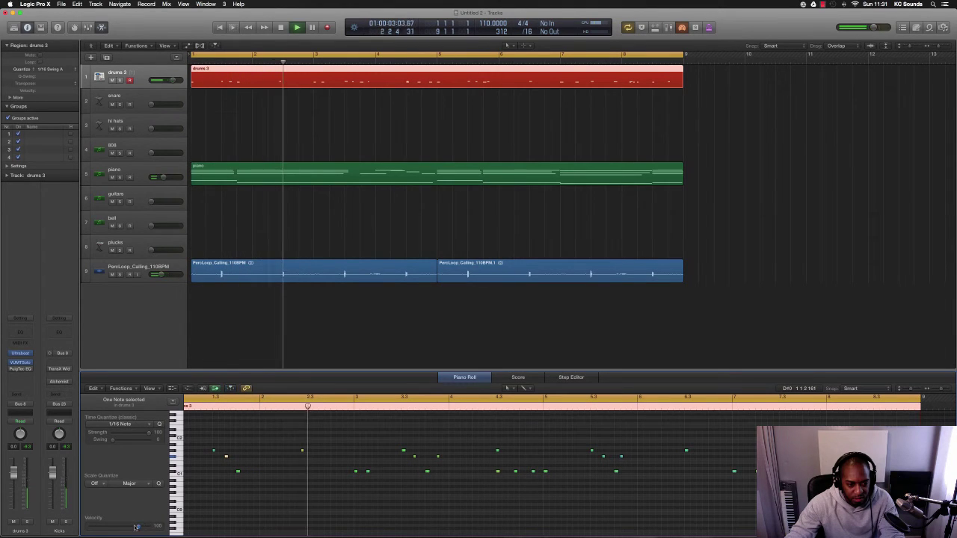
- Move the bar 2 G#1 note to 2 3 1 1 with velocity 74, and shift the last upper-row note of bar 5 to 5 4 2 1
left_click(304, 452)
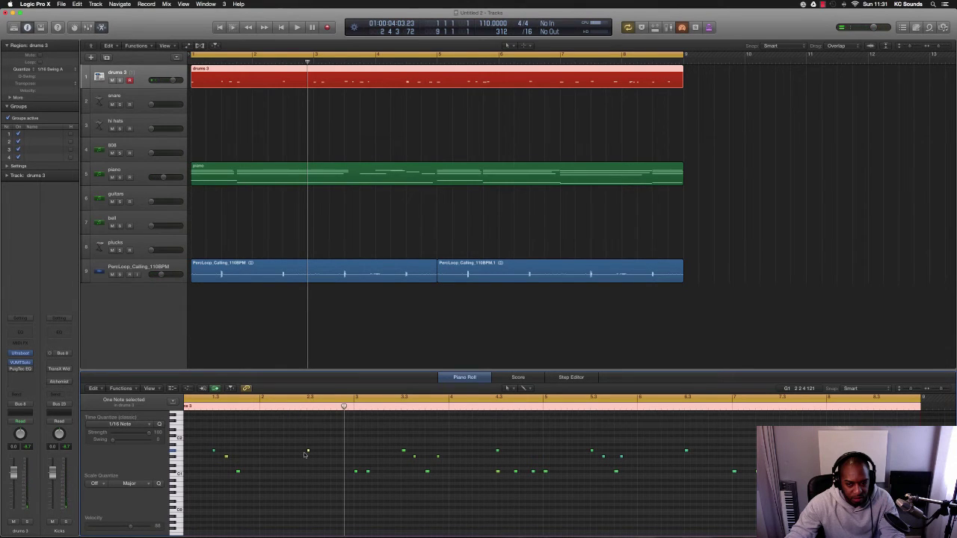
key("space")
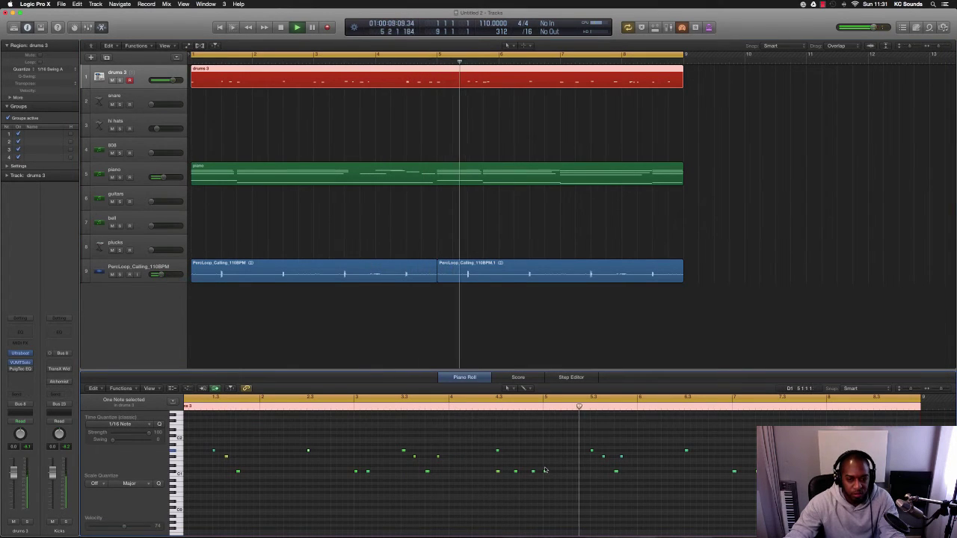
left_click(545, 471)
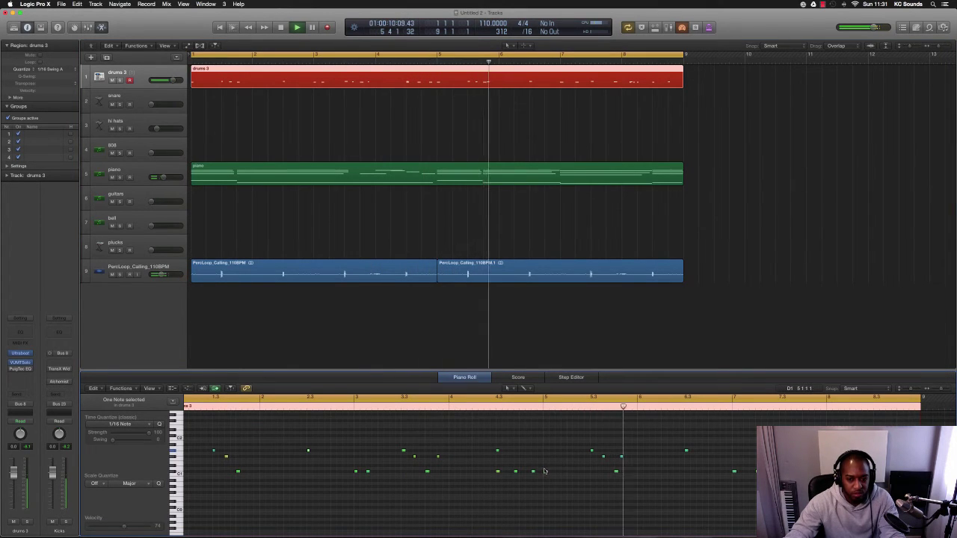
left_click(626, 457)
key("space")
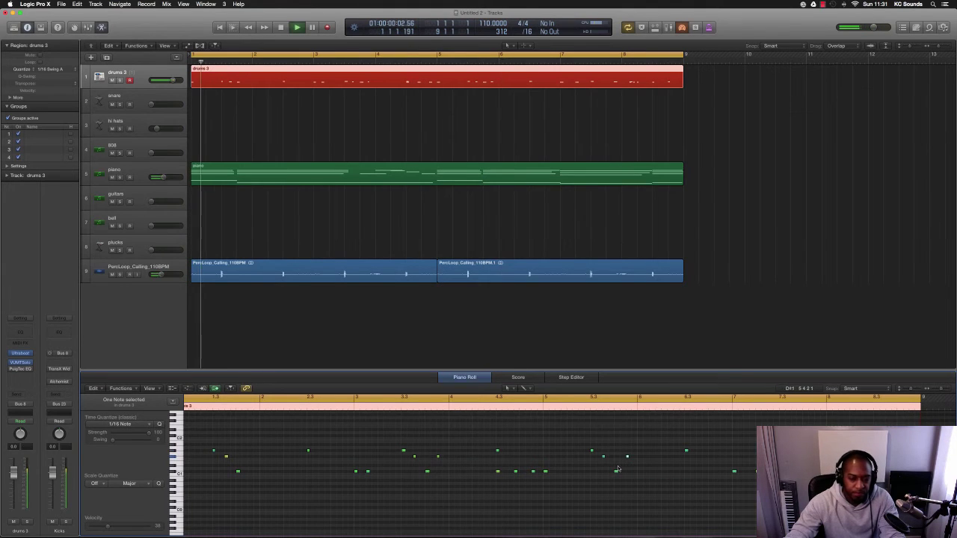
- Perform a steady eighth-note hi-hat pattern on the hi hats track and capture it as a four-bar region from bar 1
left_click(145, 123)
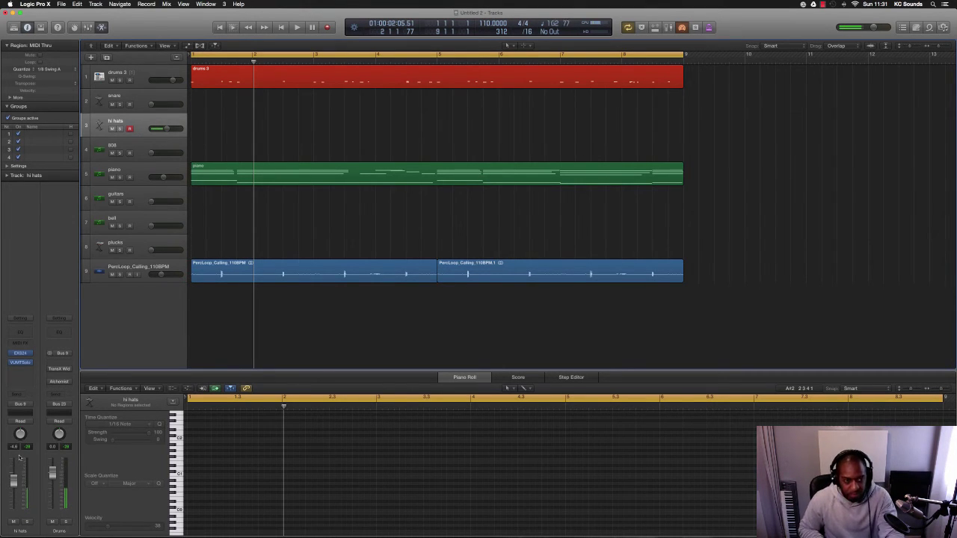
key("space")
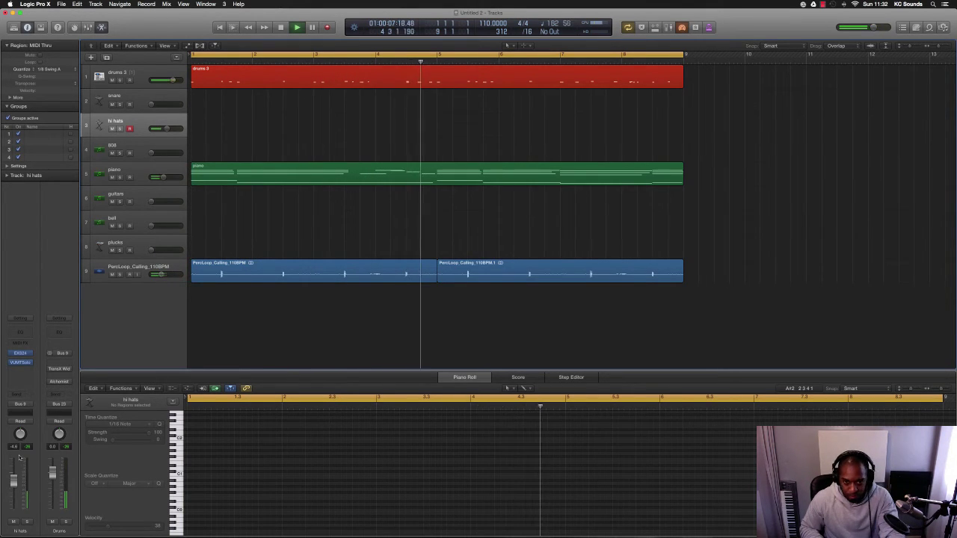
key("shift+r")
- Add a descending run of five sixteenth notes in bar 4 of the hi hats region and delete the two hi-hat notes overlapping it
key("Return")
key("space")
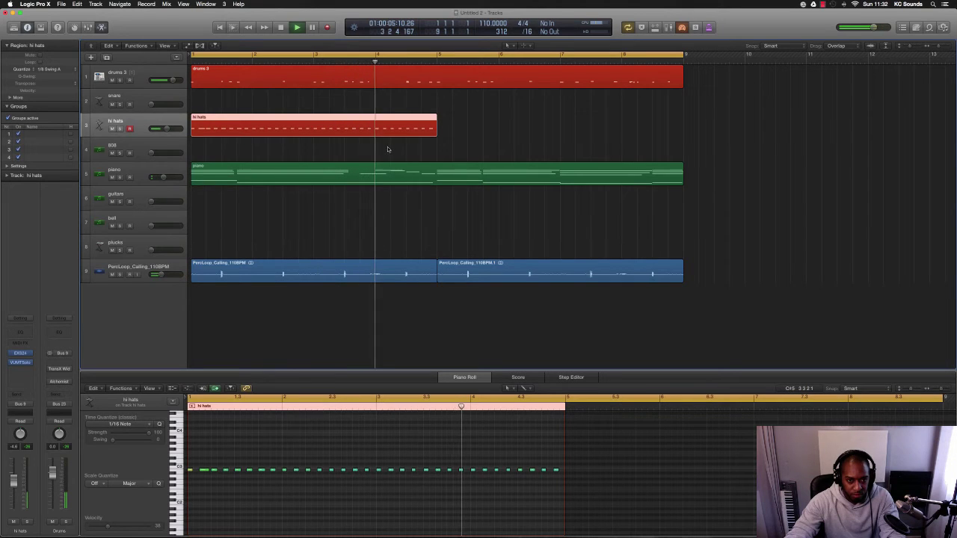
key("space")
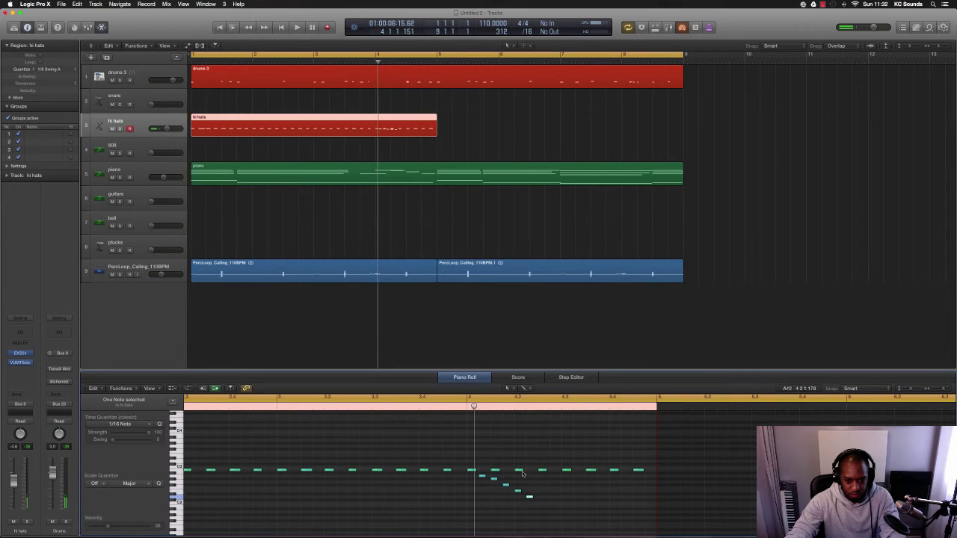
mouse_move(542, 472)
left_mouse_down()
mouse_move(585, 476)
mouse_move(533, 474)
left_mouse_up()
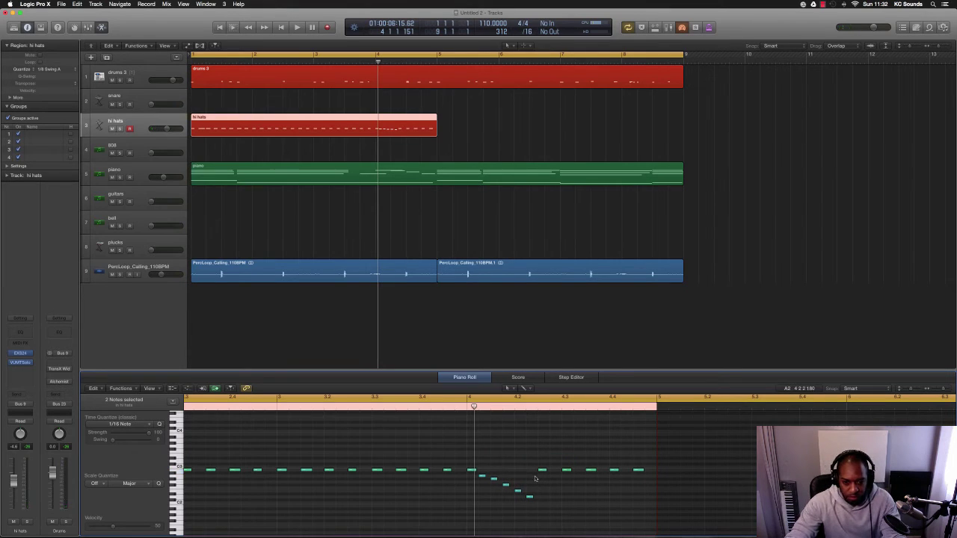
- Play the edited hi-hat part from bar 1 and copy its four-bar region to bar 5
key("Return")
key("space")
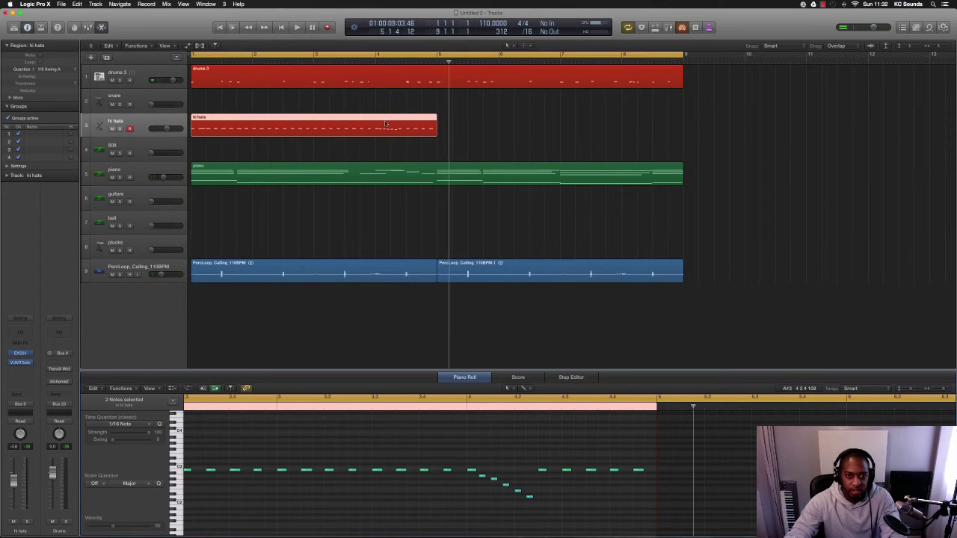
left_click_drag(355, 118, 598, 129)
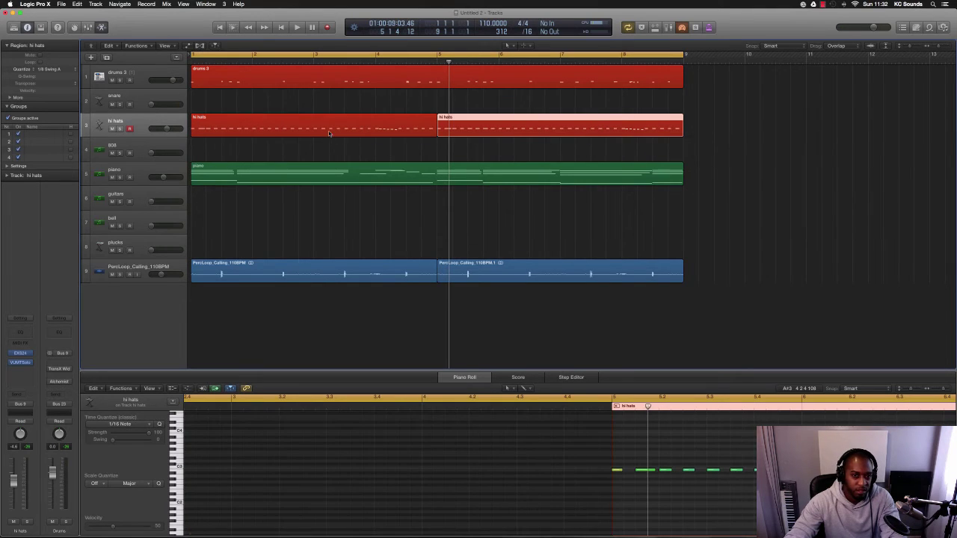
- Adjust individual sample levels in the drums 3 track's Ultrabeat instrument while playing the beat, then close the instrument
left_click(149, 74)
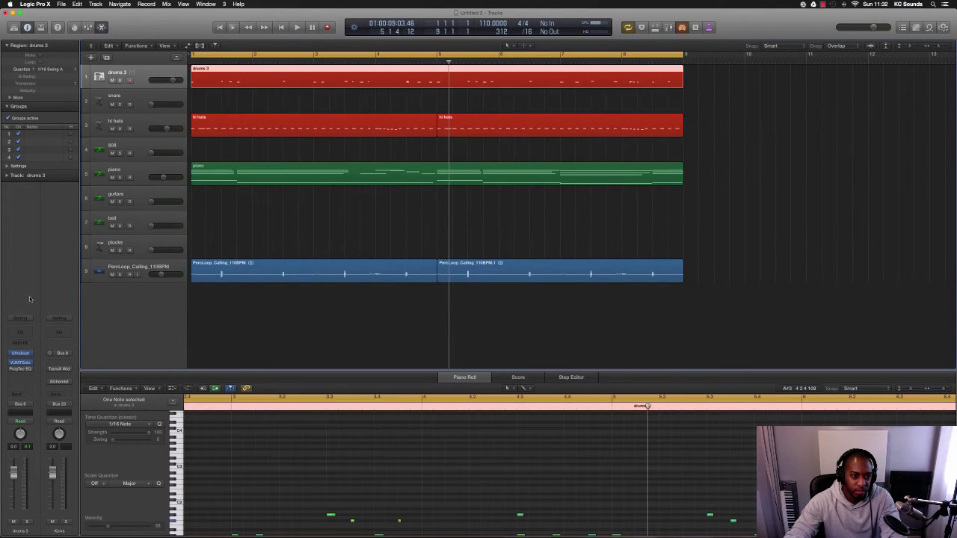
left_click(20, 353)
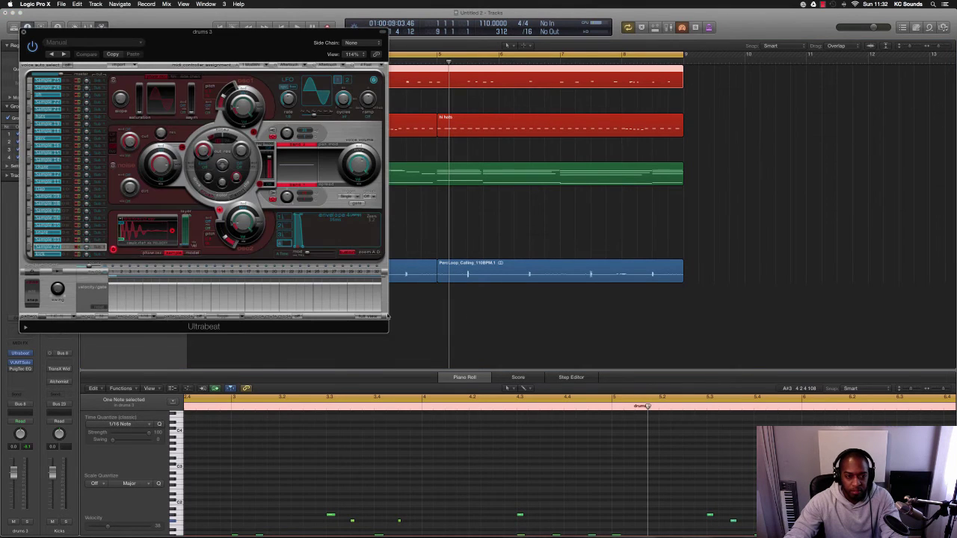
key("space")
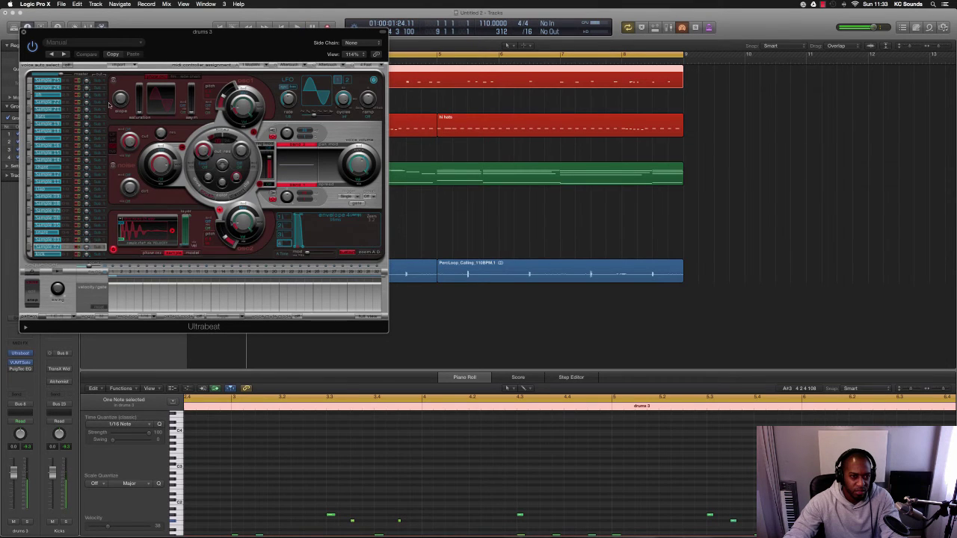
left_click_drag(48, 35, 365, 116)
key("space")
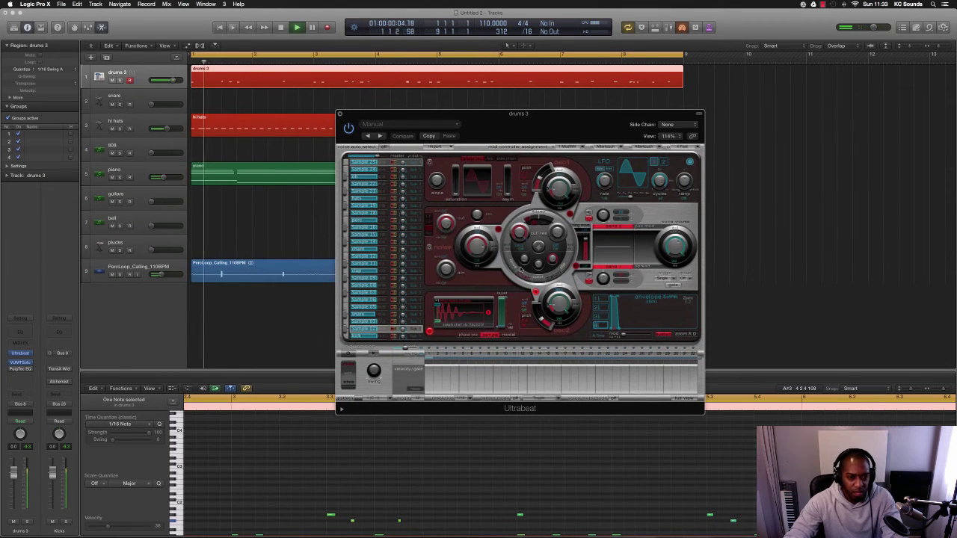
key("space")
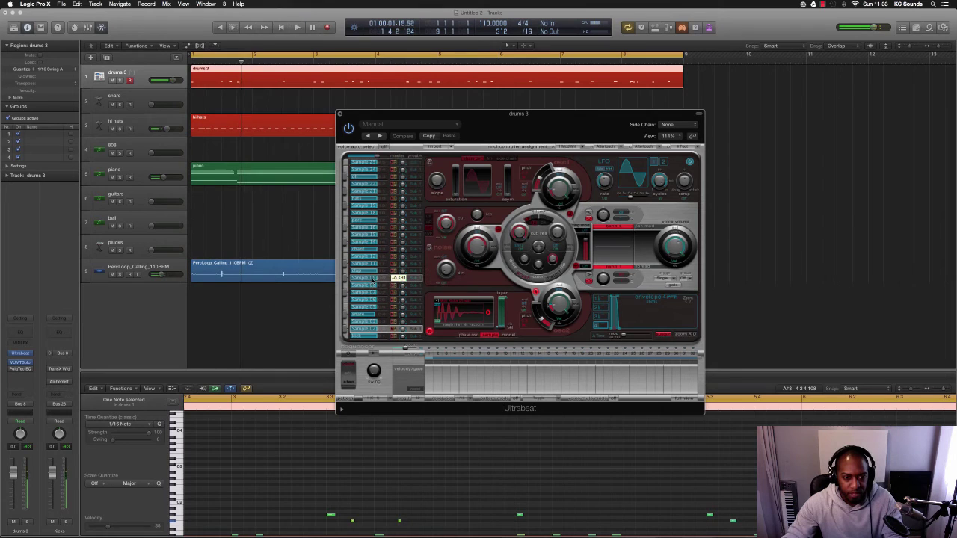
key("space")
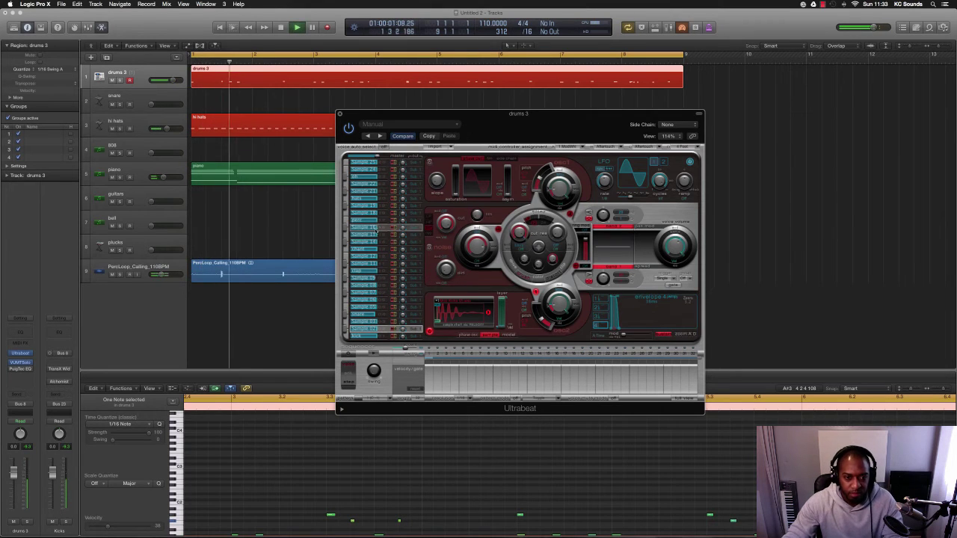
left_click(341, 115)
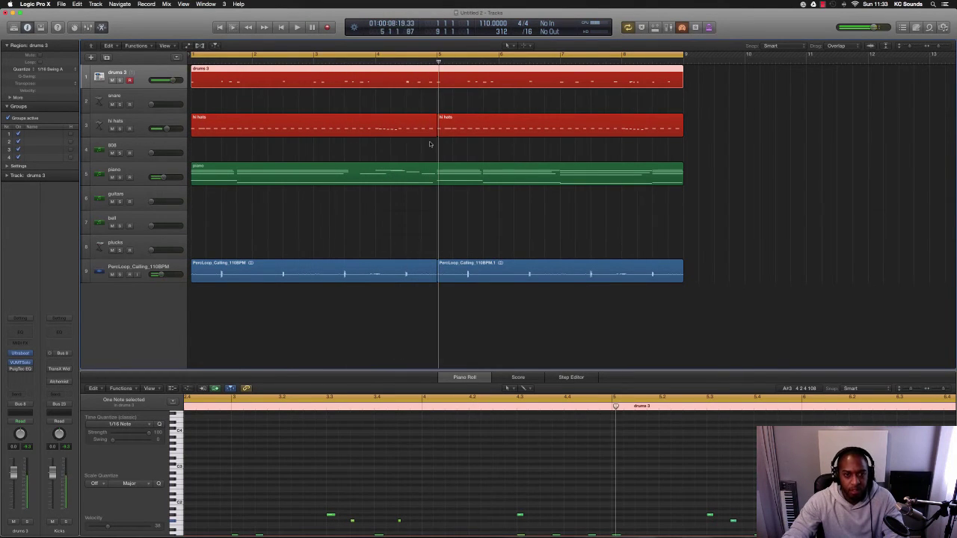
- Perform an eight-bar bassline on the 808 track from bar 1 and capture it as a region
left_click(150, 153)
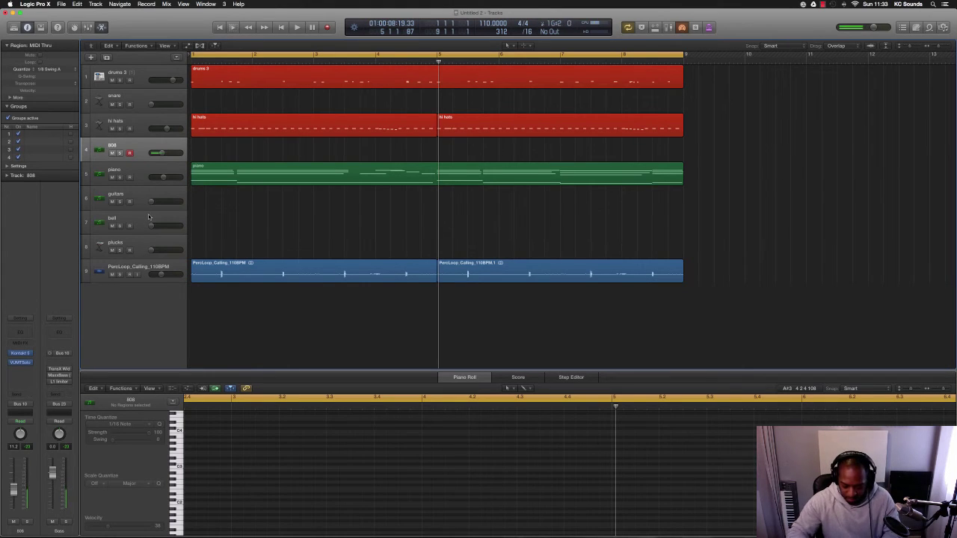
key("Return")
key("space")
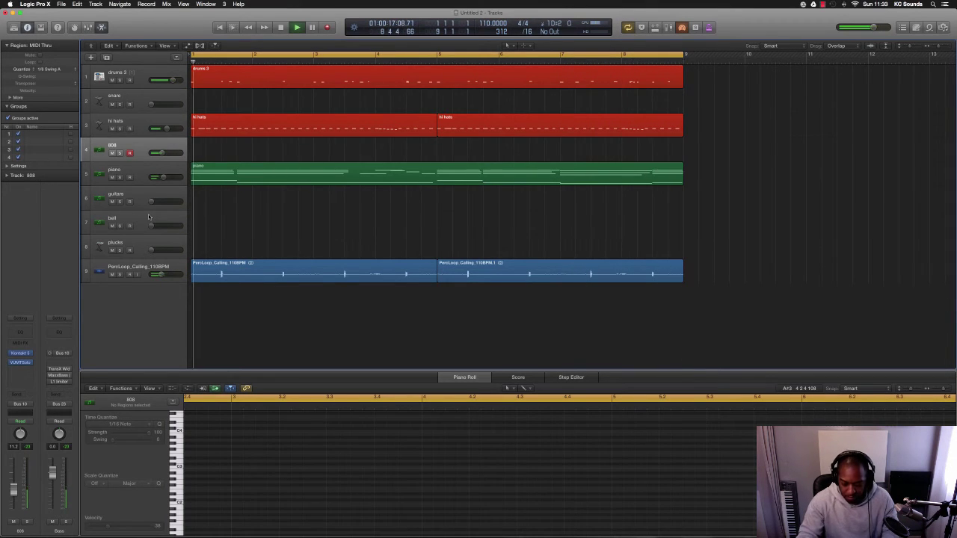
key("super+z")
- Capture the played 808 bassline as an eight-bar region and play it back with all its notes in view
key("space")
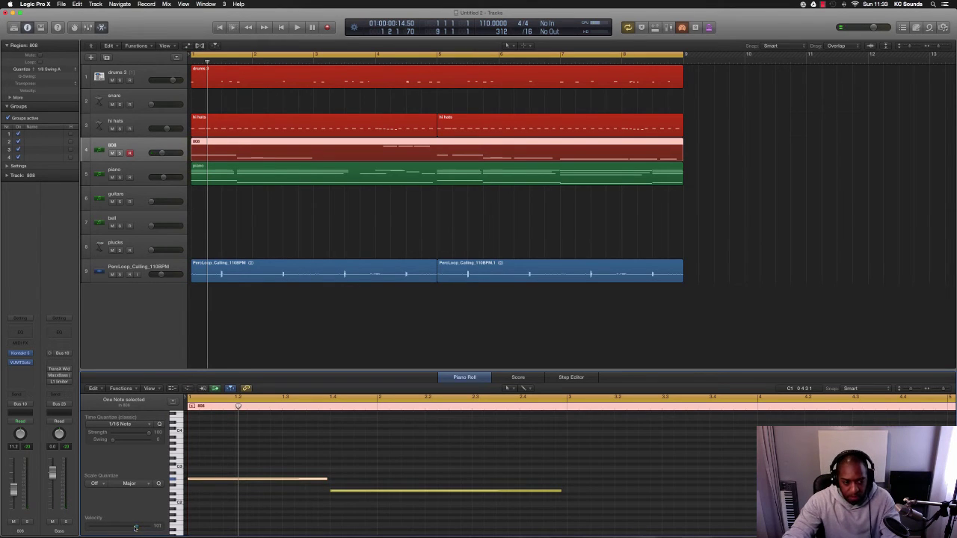
scroll(340, 501, "down", 6)
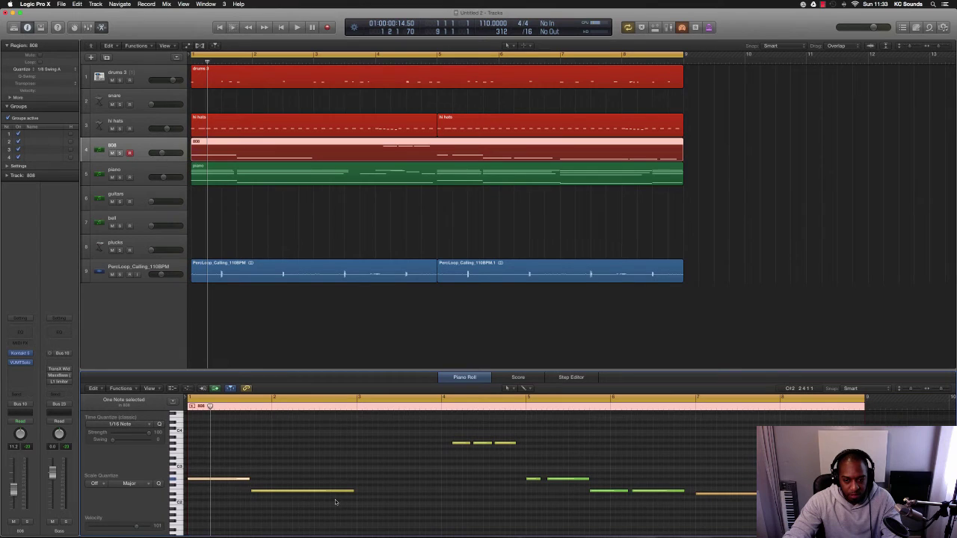
key("space")
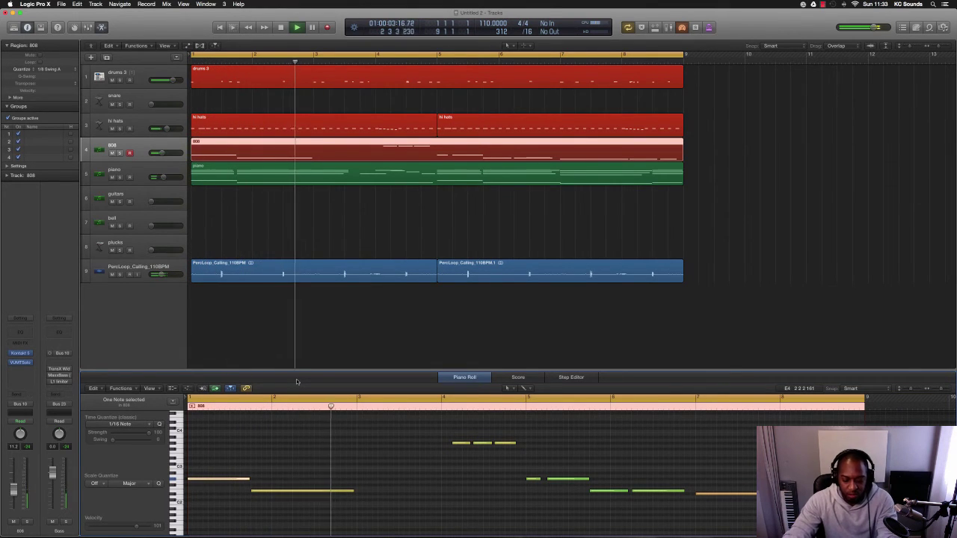
key("p")
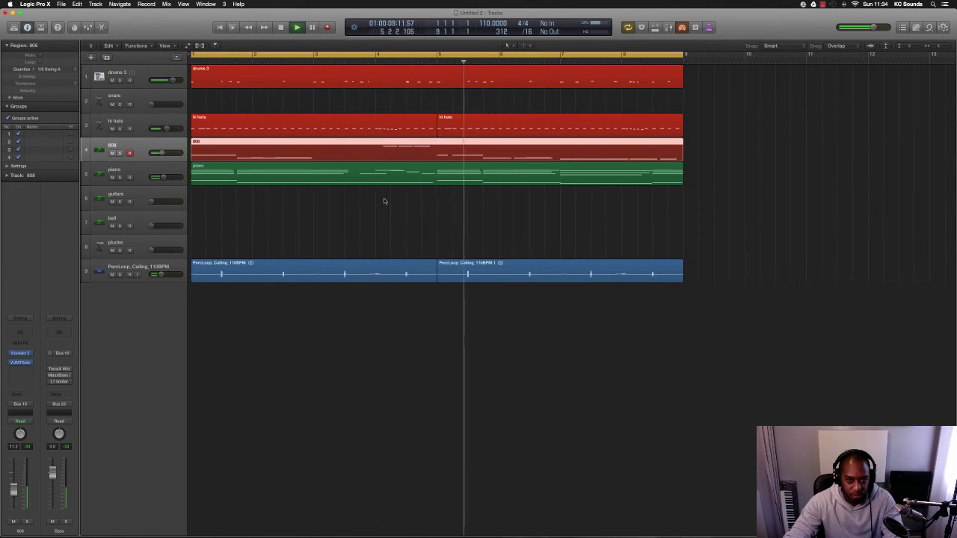
- Delete the second bar 5 note in the 808 region, lengthen the short note before it to fill the gap, and play from bar 1
key("space")
double_click(464, 153)
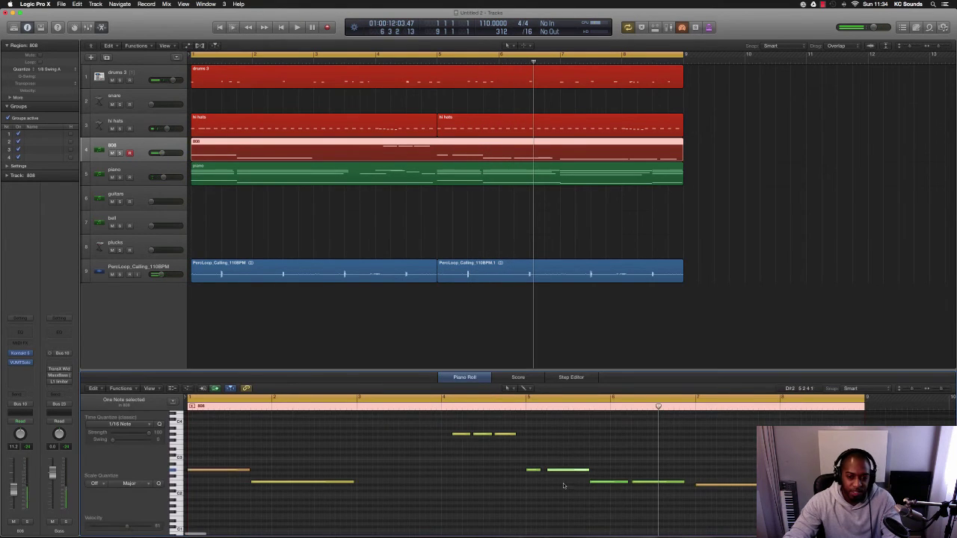
key("Delete")
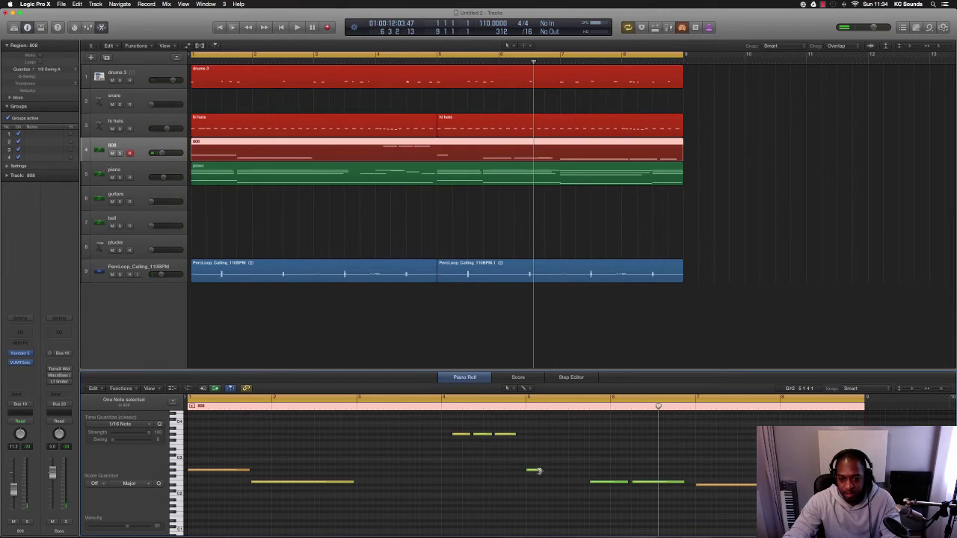
left_click_drag(539, 470, 587, 480)
key("Return")
key("space")
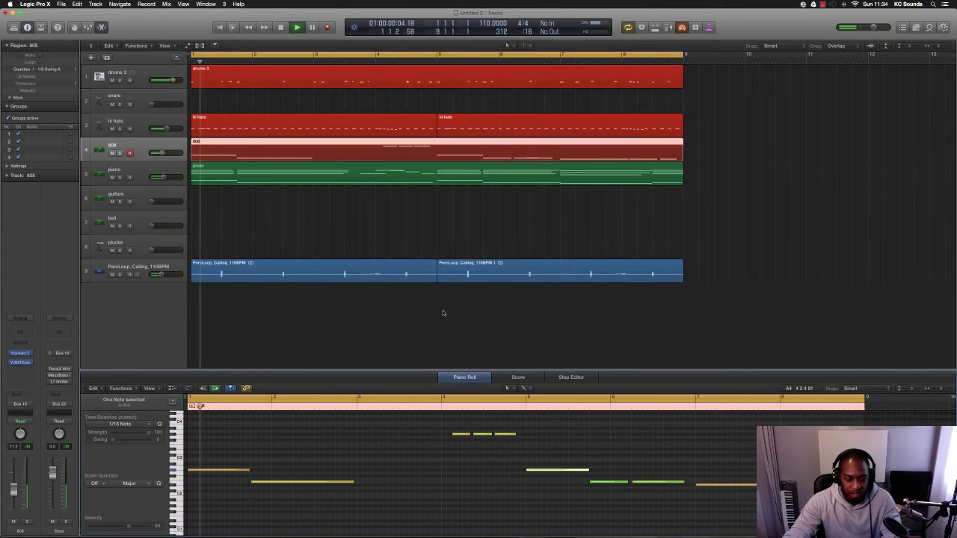
key("e")
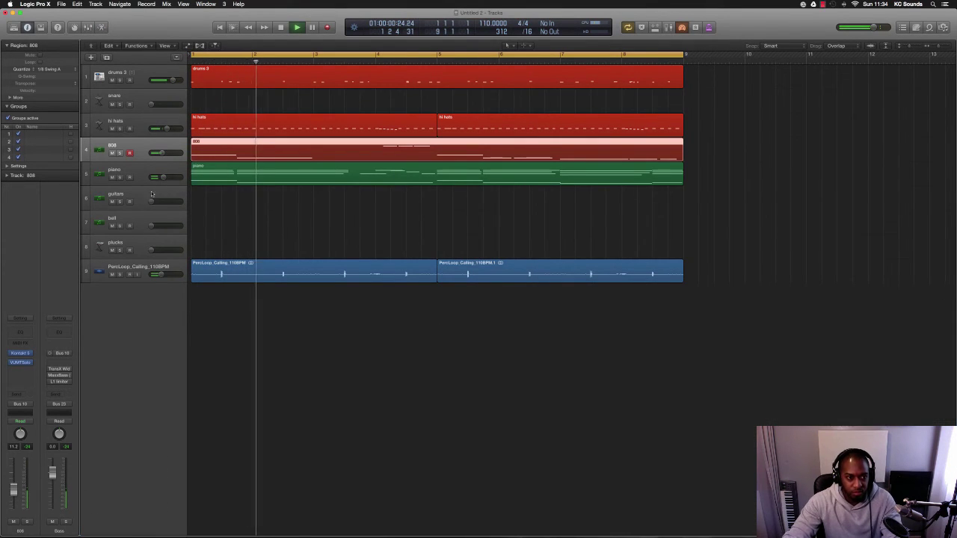
- Select the guitars track and raise its volume to -4.4 dB while the beat plays
left_click(152, 199)
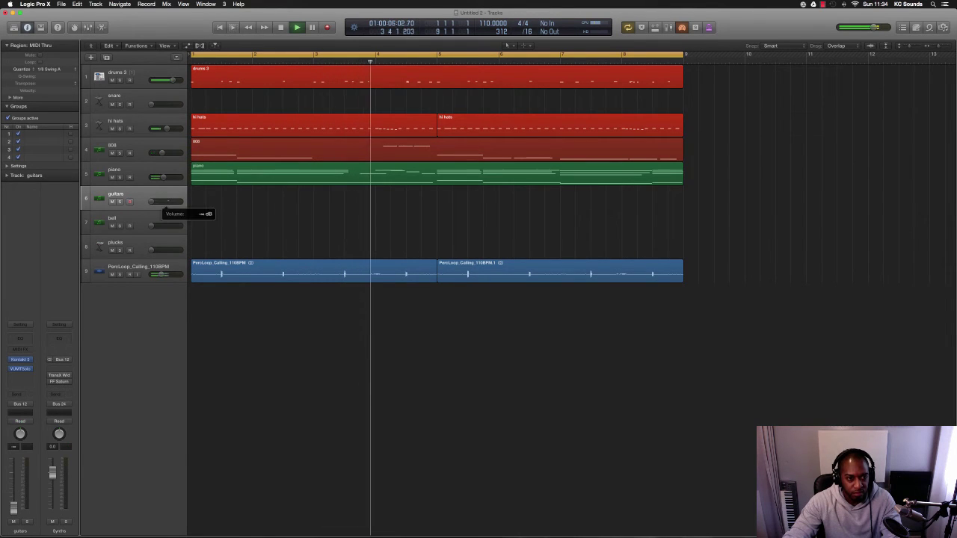
left_click_drag(152, 200, 162, 202)
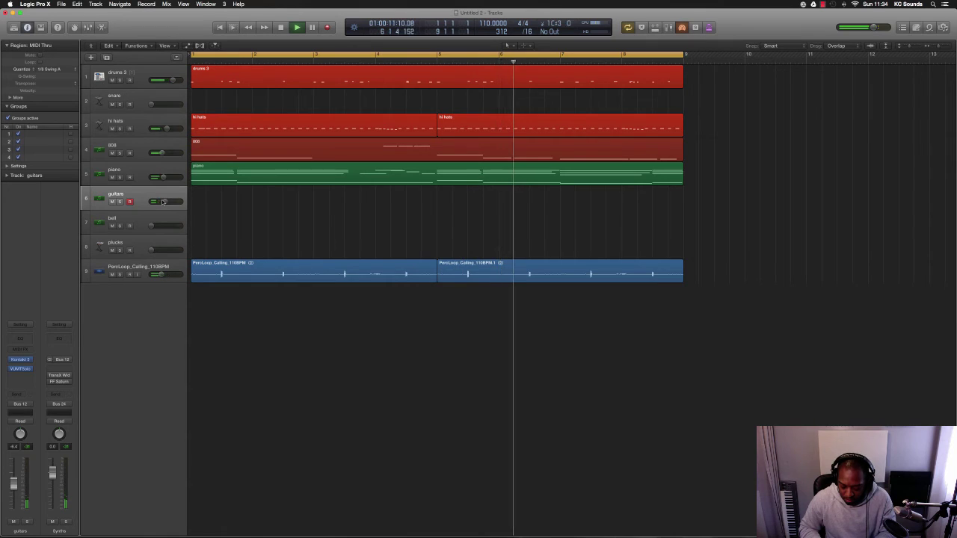
key("space")
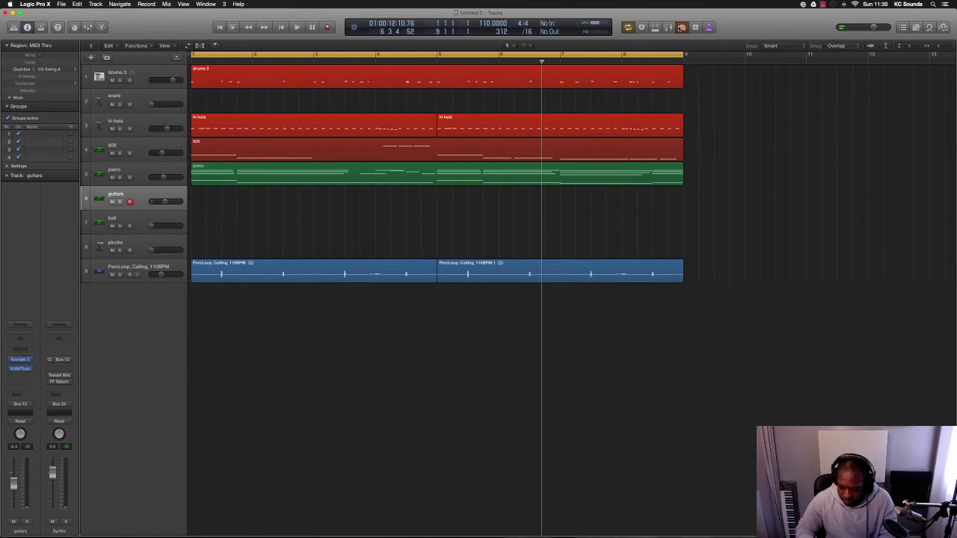
- Perform an eight-bar guitar melody from bar 1, capture it as a region and quantize it to 1/16 Swing A
key("Return")
key("space")
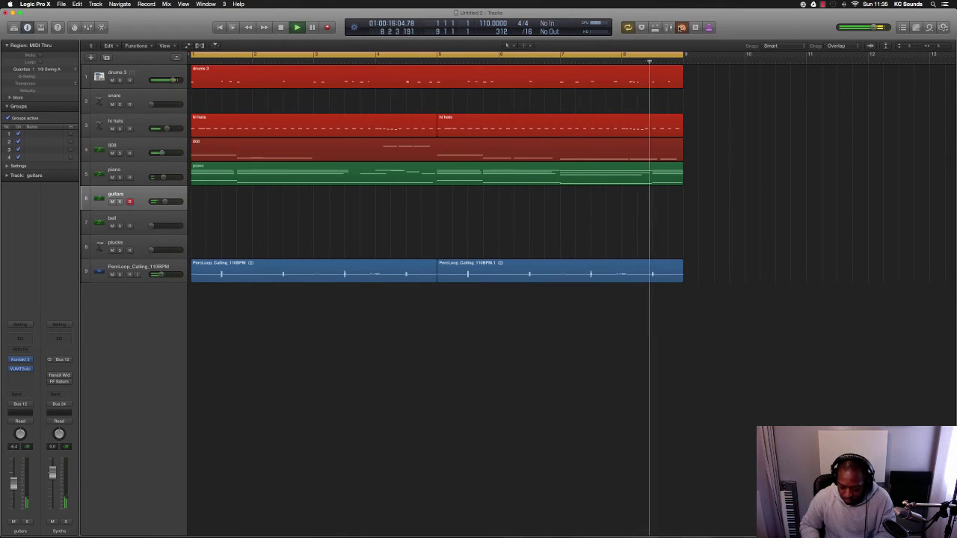
key("space")
key("shift+r")
key("space")
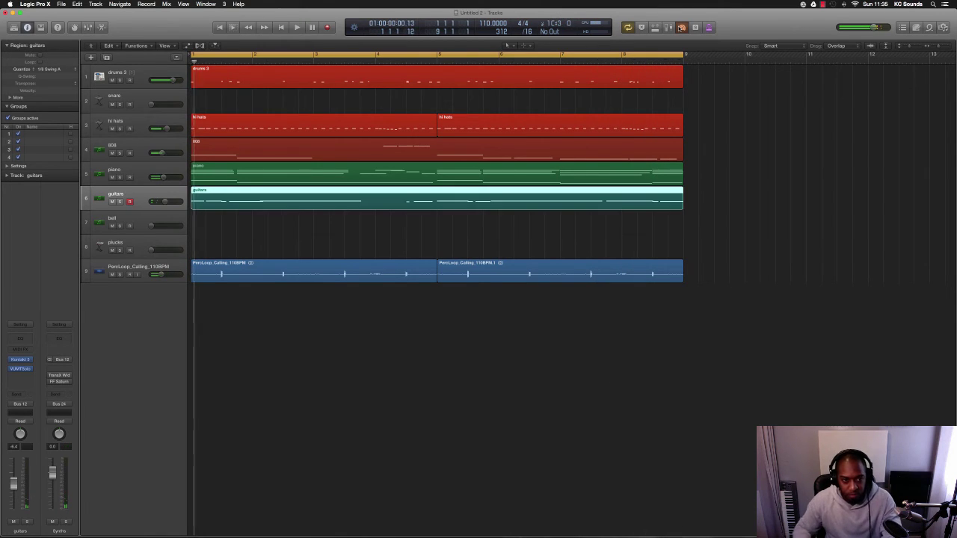
left_click(56, 68)
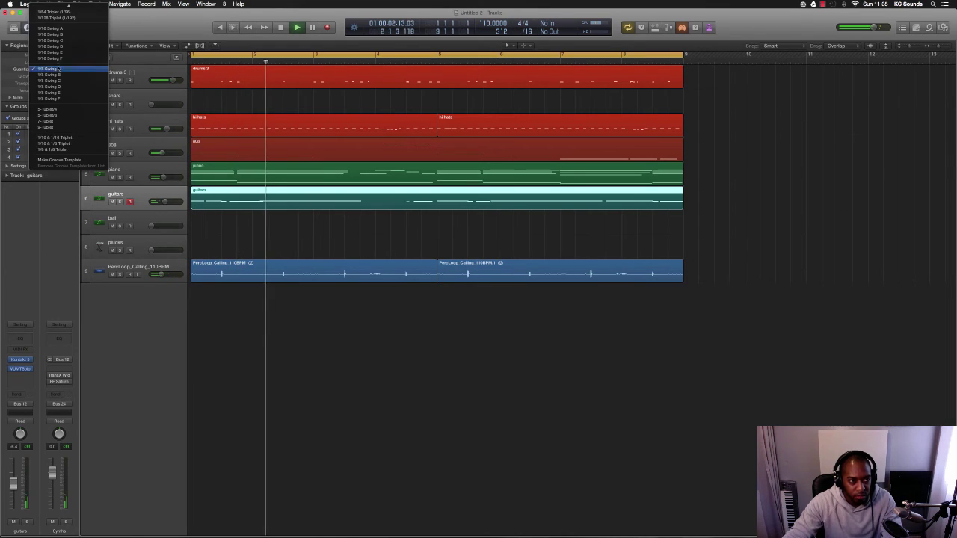
left_click(60, 29)
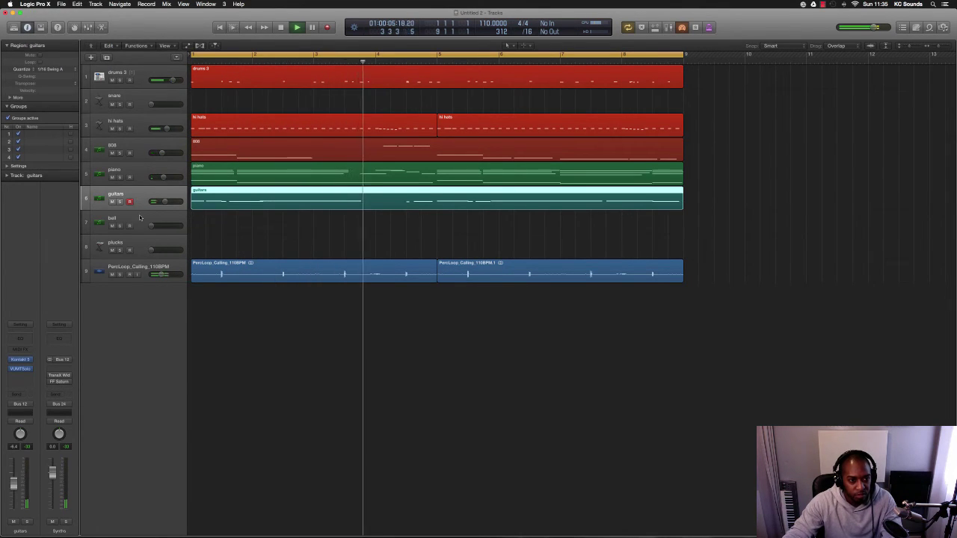
- Select the plucks track and raise its volume to about -10.8 dB
left_click(139, 218)
left_click(152, 251)
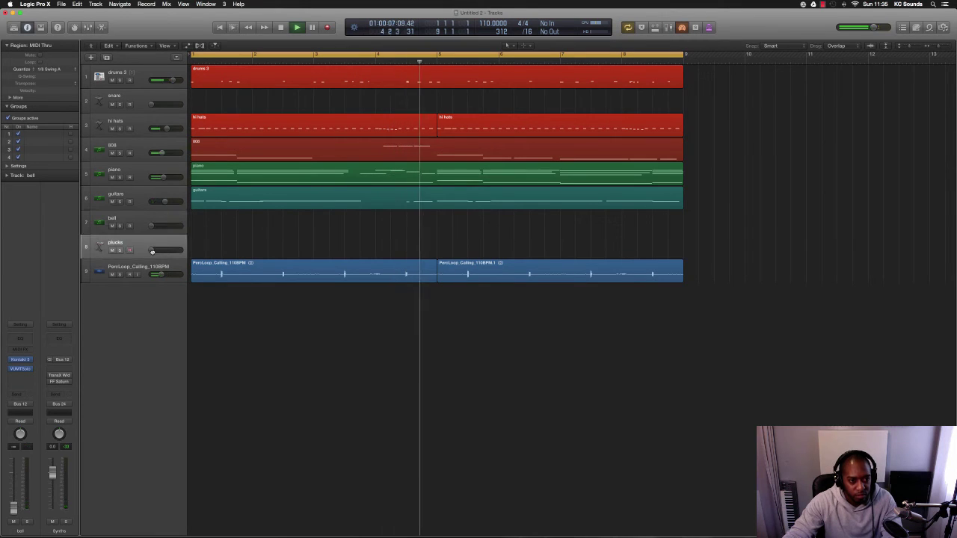
left_click_drag(153, 251, 163, 251)
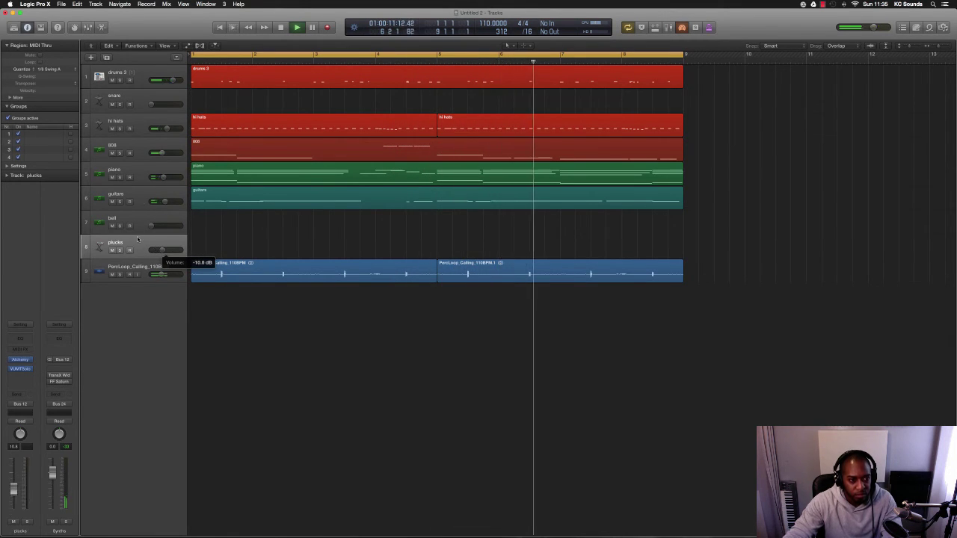
- Add a send to Bus 1 on the piano track and raise the send level
left_click(138, 174)
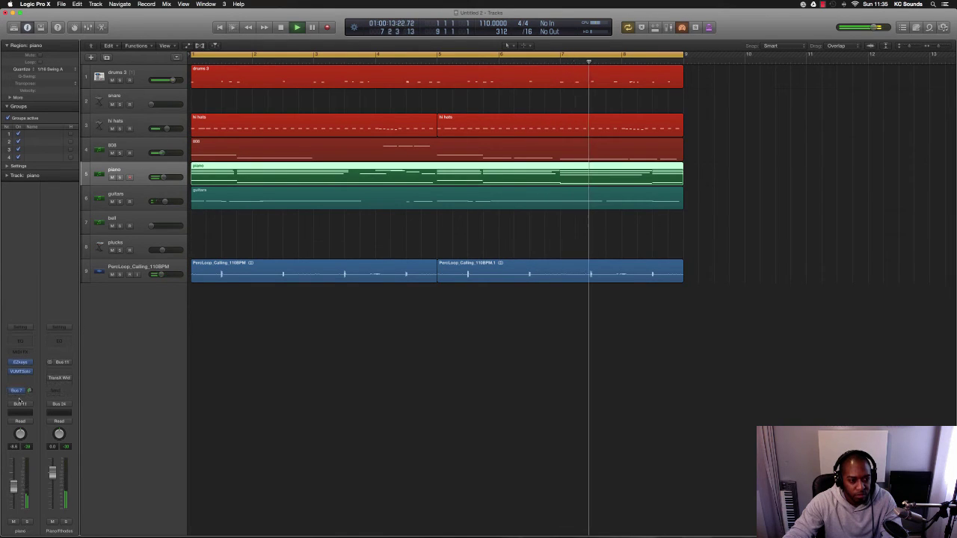
left_click(19, 401)
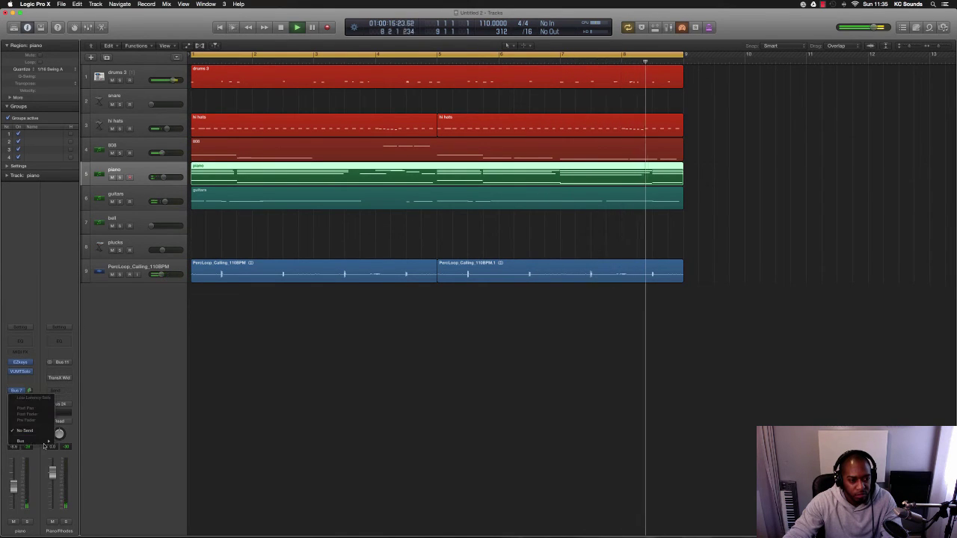
mouse_move(45, 446)
left_click(92, 371)
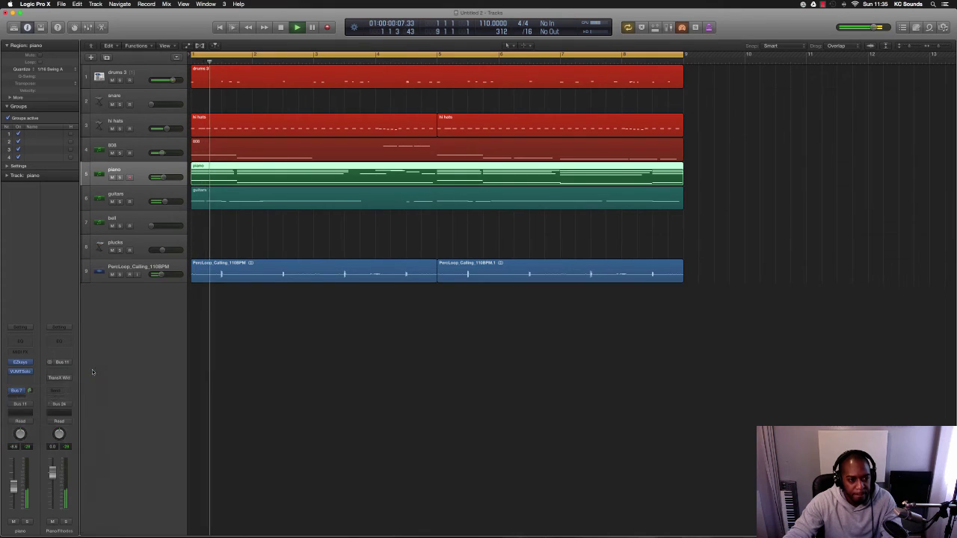
left_click_drag(30, 391, 94, 333)
- Open the guitars region's notes for editing and select a note late in bar 8
double_click(624, 207)
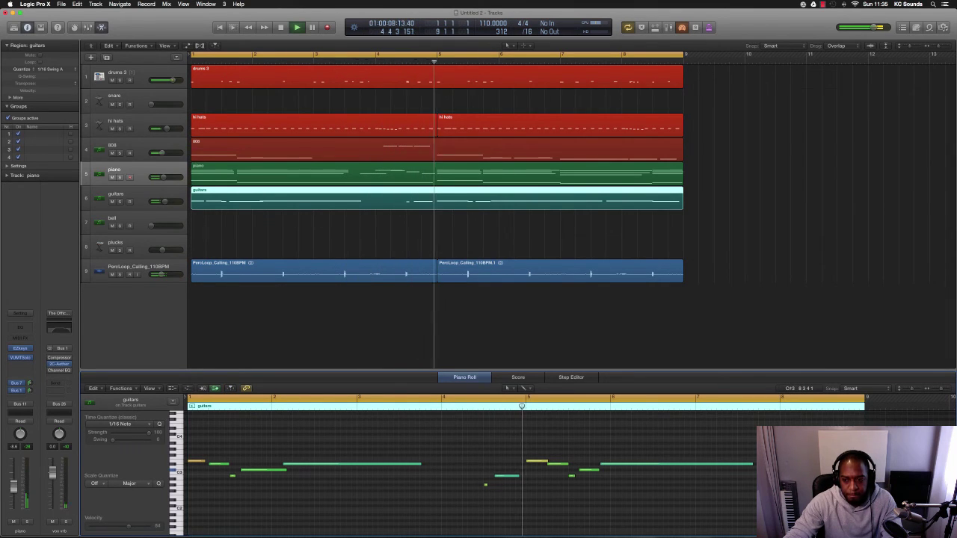
left_click(849, 469)
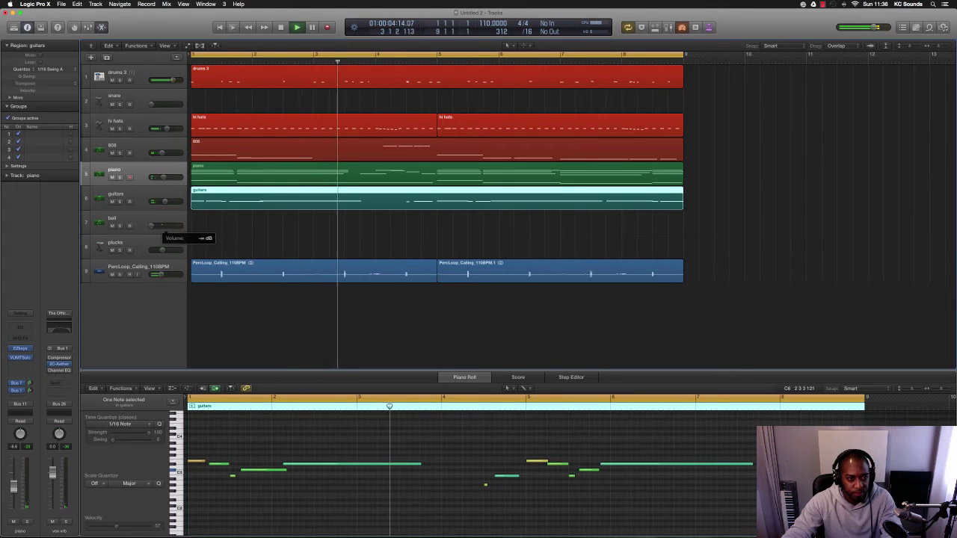
- Raise the bell track's volume, perform a bell melody over the looping eight bars and capture the passes as takes
left_click(137, 222)
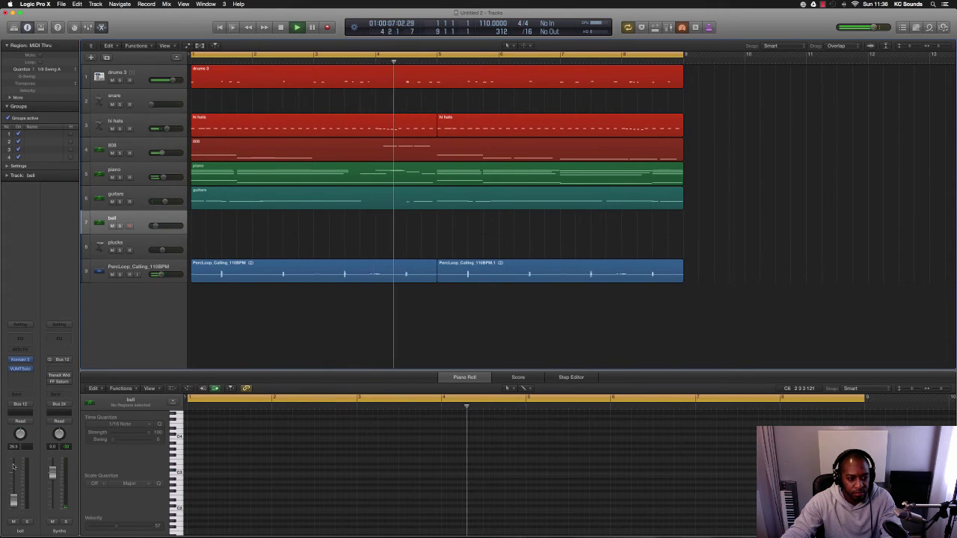
left_click_drag(13, 509, 14, 488)
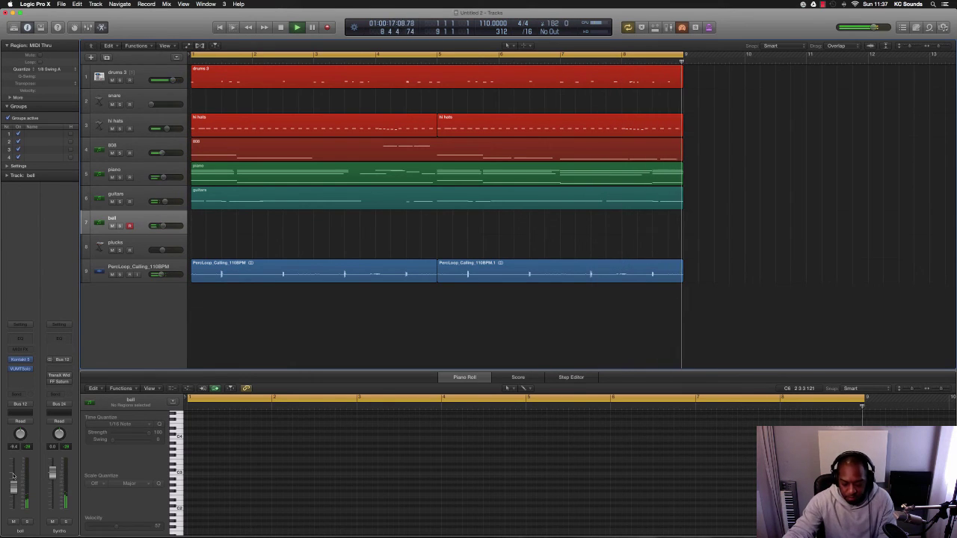
key("space")
key("shift+r")
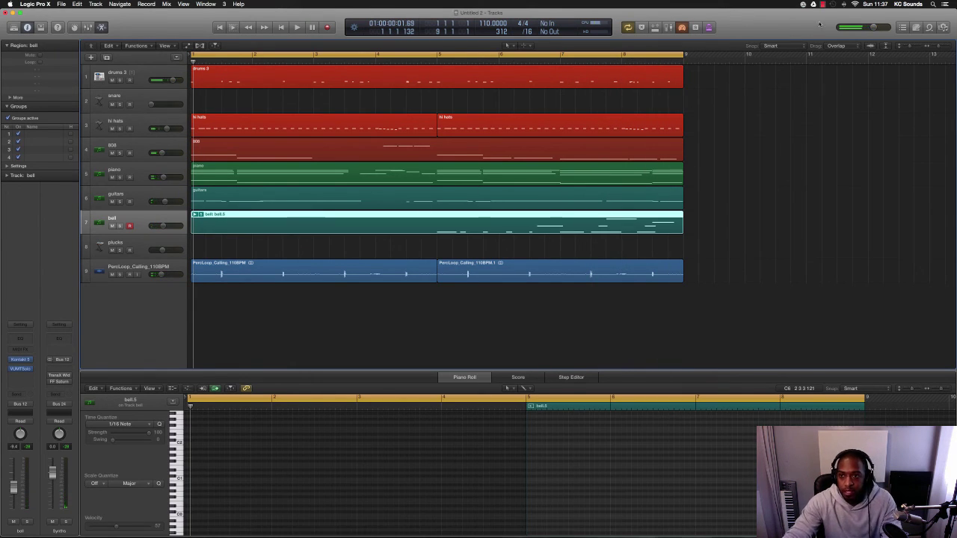
left_click(823, 4)
left_click(837, 21)
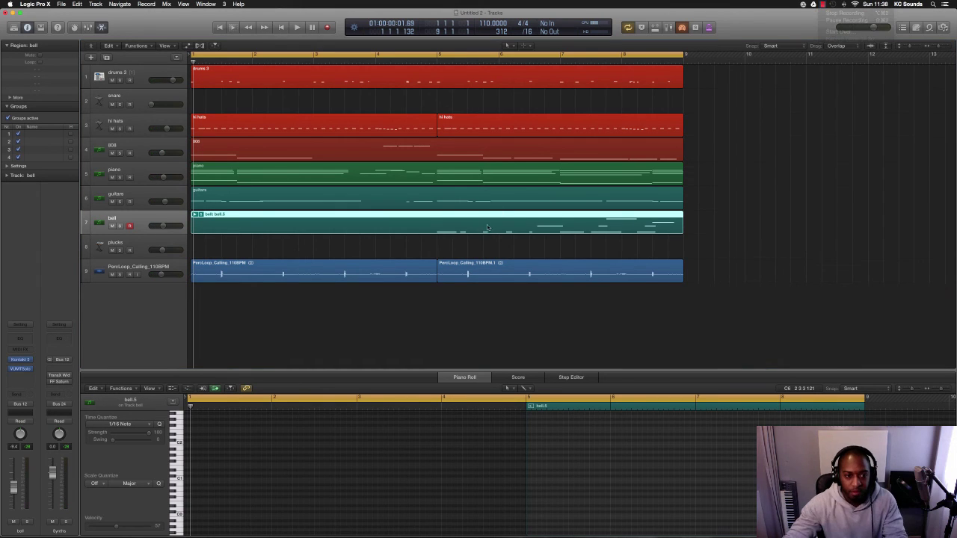
- Switch the bell take folder to take bell.4, audition it, and delete the section covering bars 3 and 4
left_click(204, 215)
left_click(221, 223)
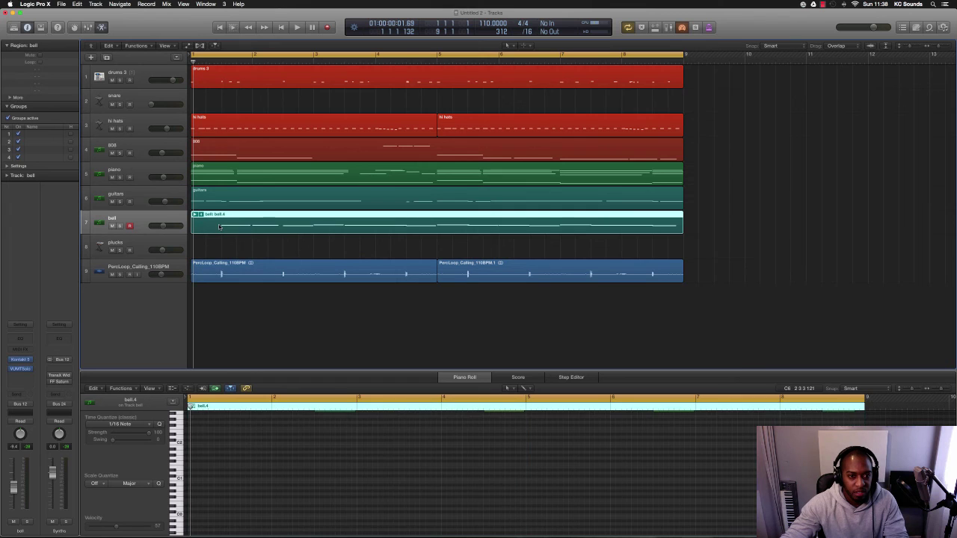
key("space")
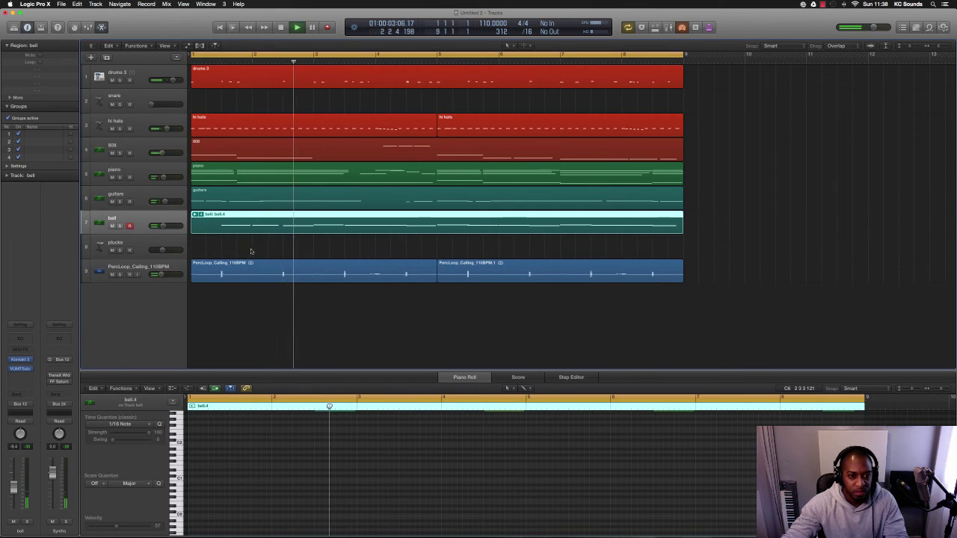
key("space")
left_click_drag(314, 226, 434, 231)
key("Delete")
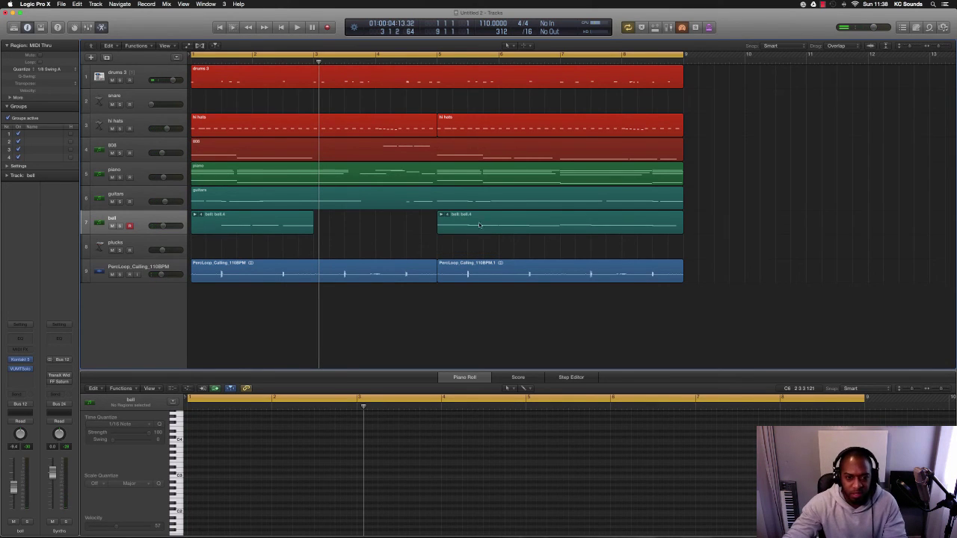
- Switch the bell take folder in bars 5 to 8 to take bell.5 and play it from bar 5
left_click(483, 223)
left_click(449, 217)
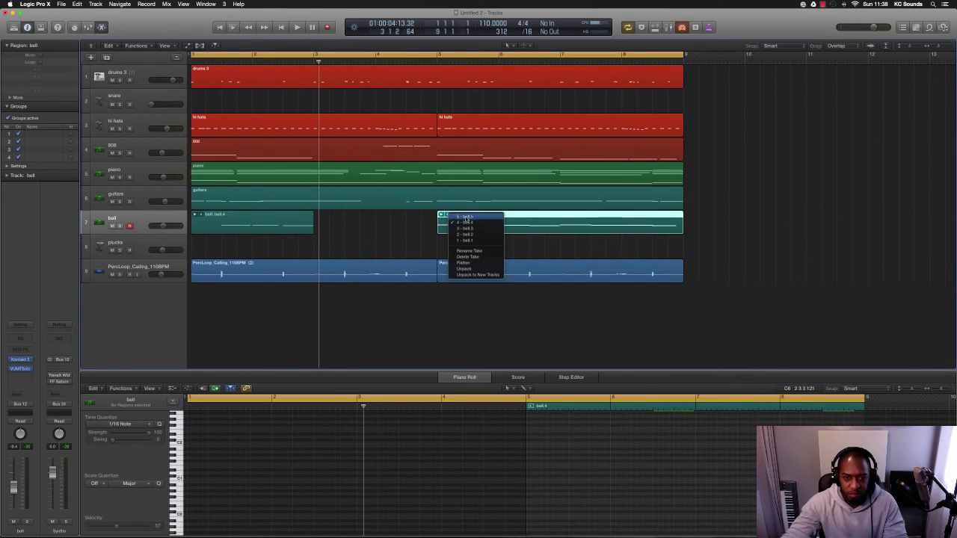
left_click(466, 217)
key("space")
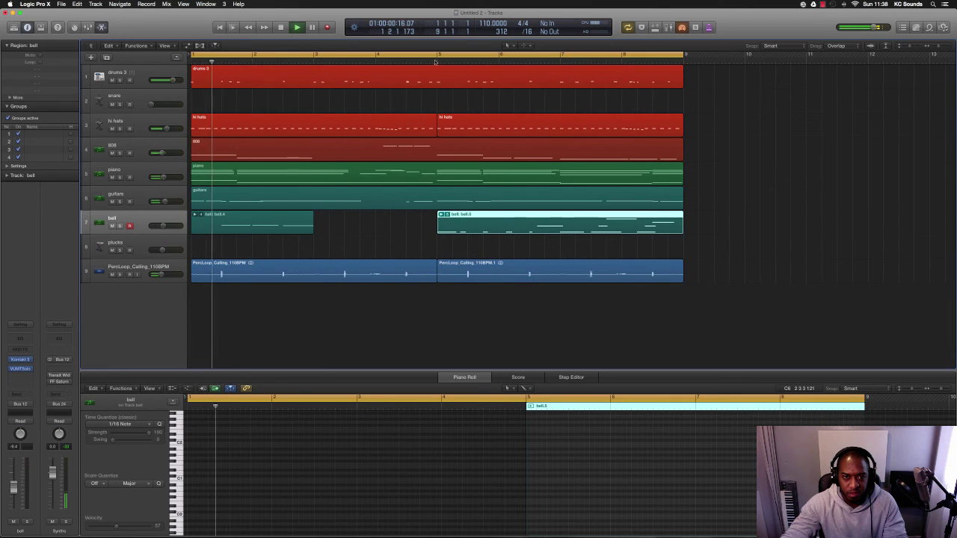
left_click(435, 61)
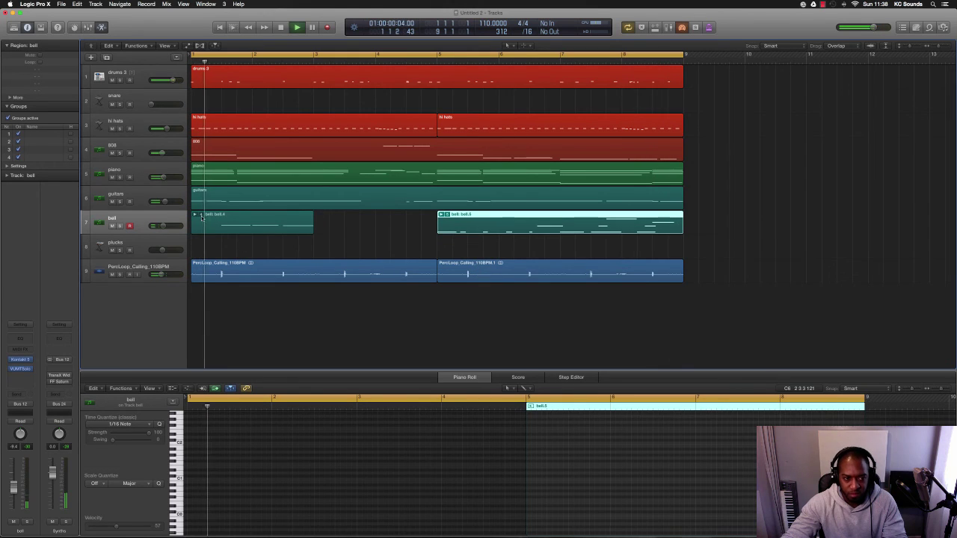
- Flatten both bell take folders, keeping take bell.4 at bar 1 and take bell.5 at bar 5
left_click(201, 215)
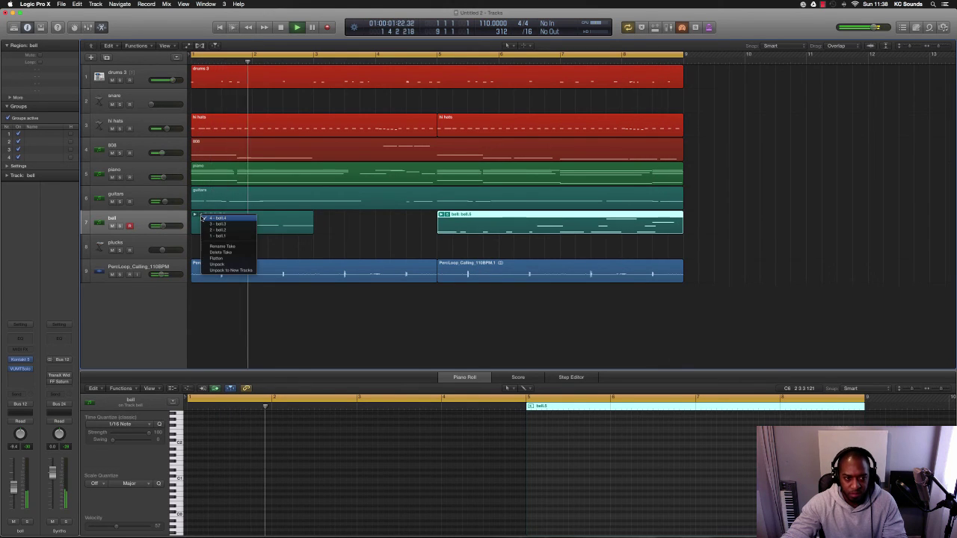
left_click(219, 258)
key("space")
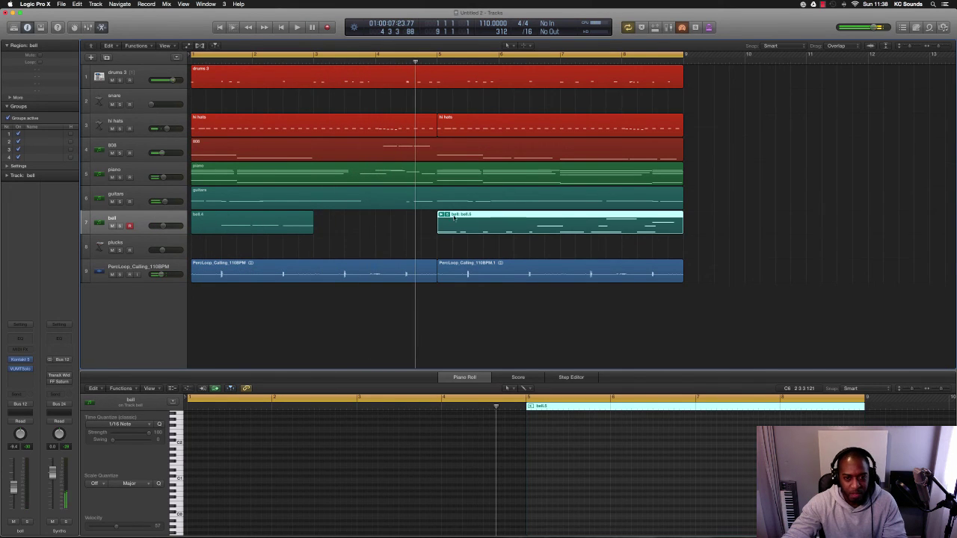
left_click(449, 216)
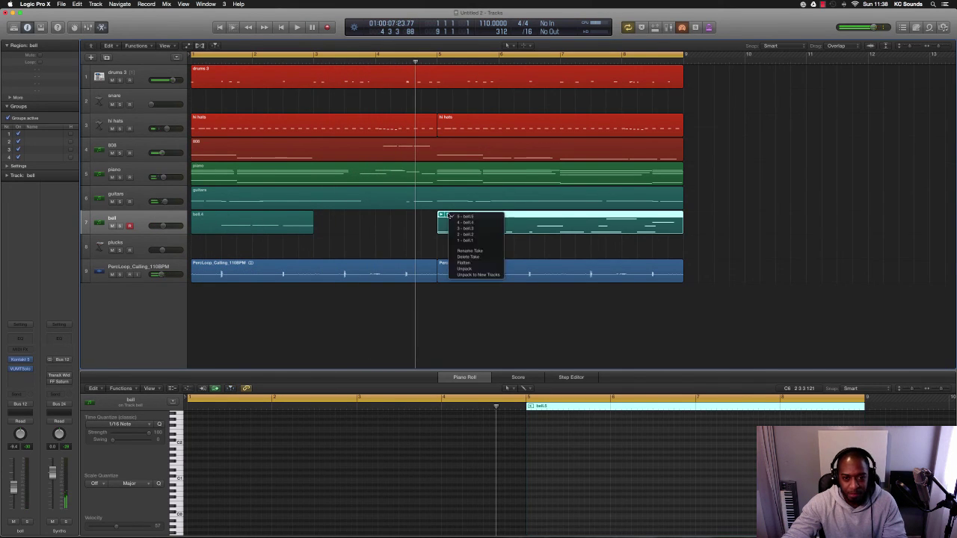
left_click(472, 264)
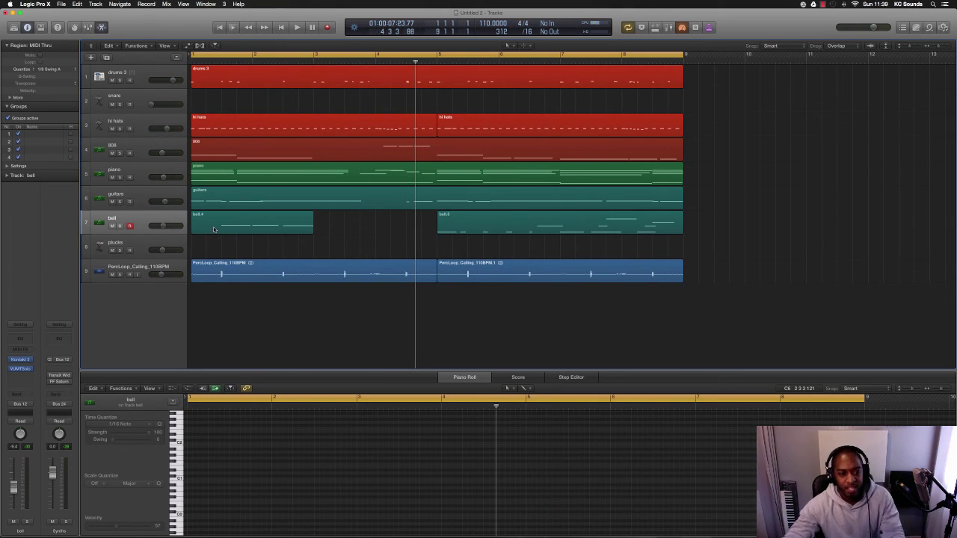
- Perform a pluck melody on the plucks track over the eight bars from bar 1 and capture it as a region
left_click(142, 240)
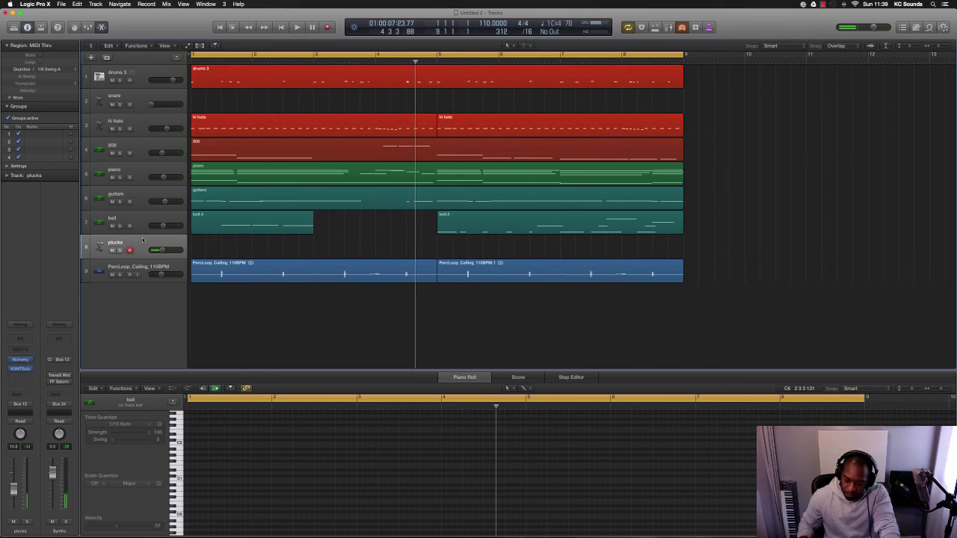
key("Return")
key("space")
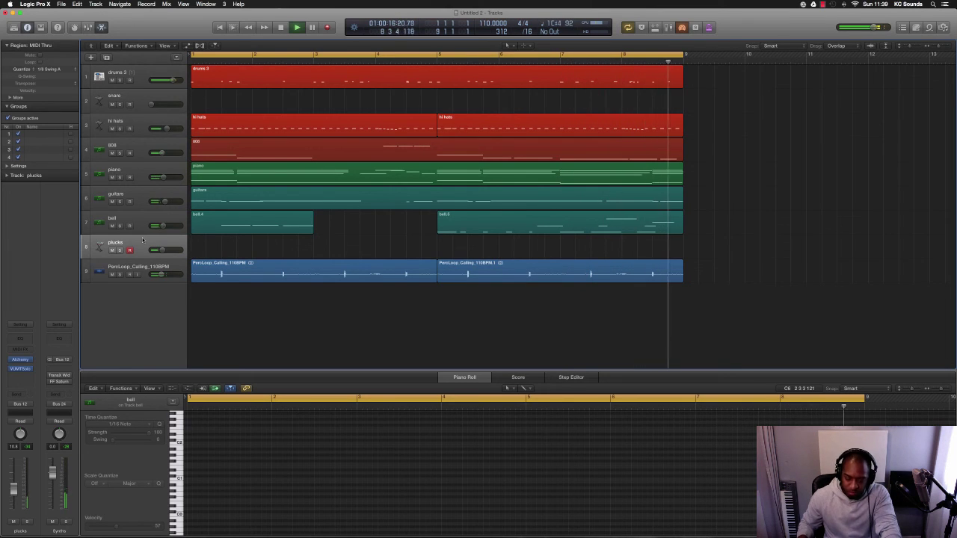
key("space")
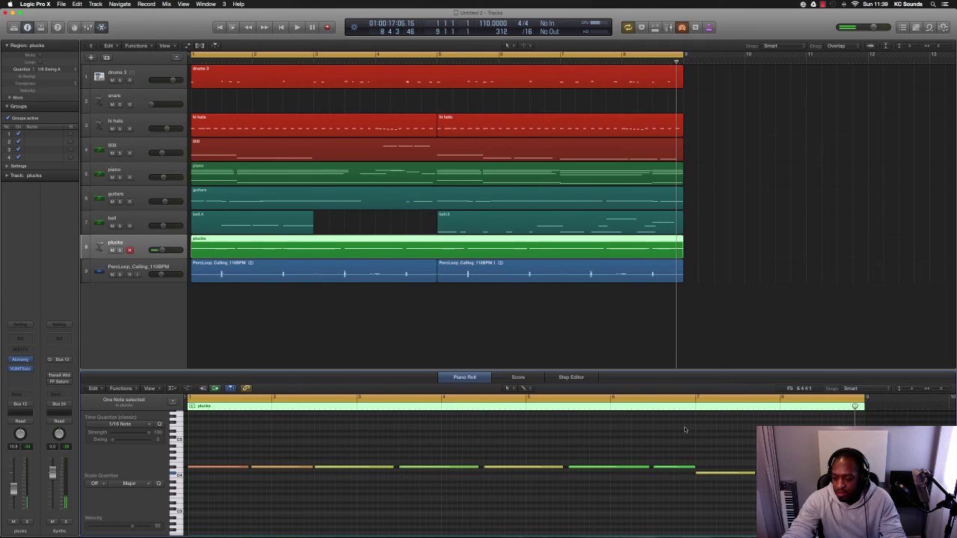
- Select all regions on every track of the eight-bar arrangement
scroll(536, 312, "down", 3)
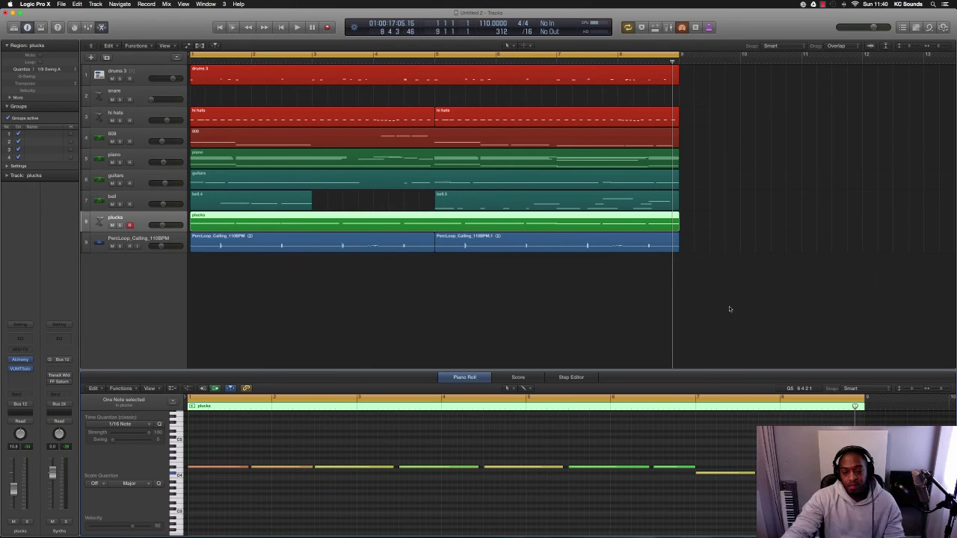
key("super+a")
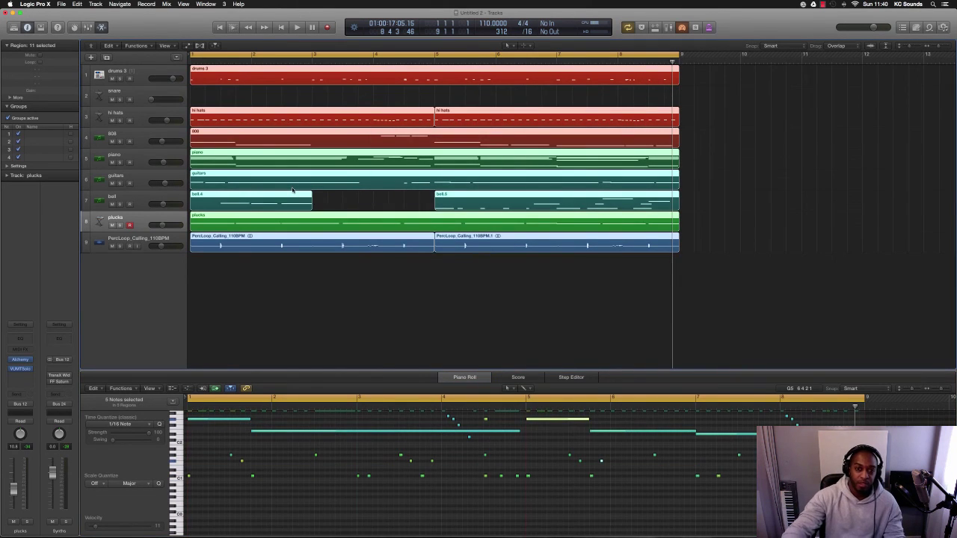